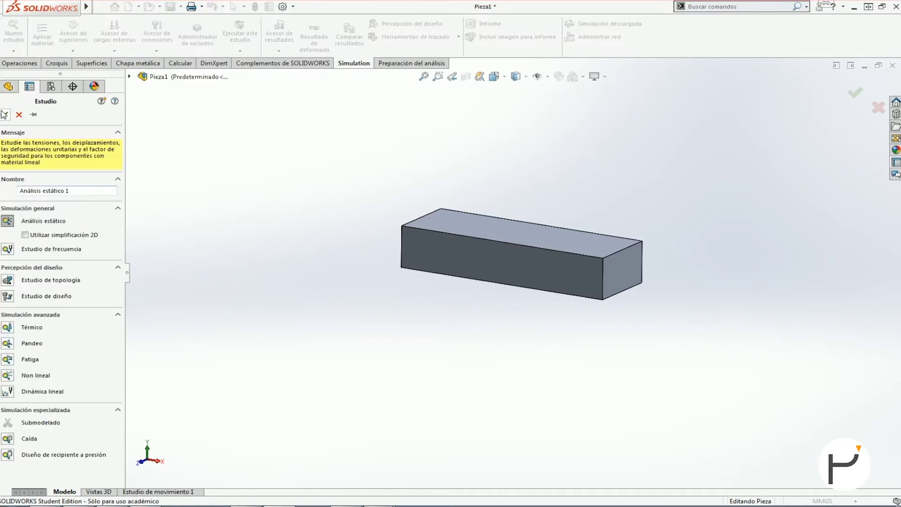
Create the static study Análisis estático 1 and give a new force a selected direction referenced to the beam's free end face
left_click(4, 114)
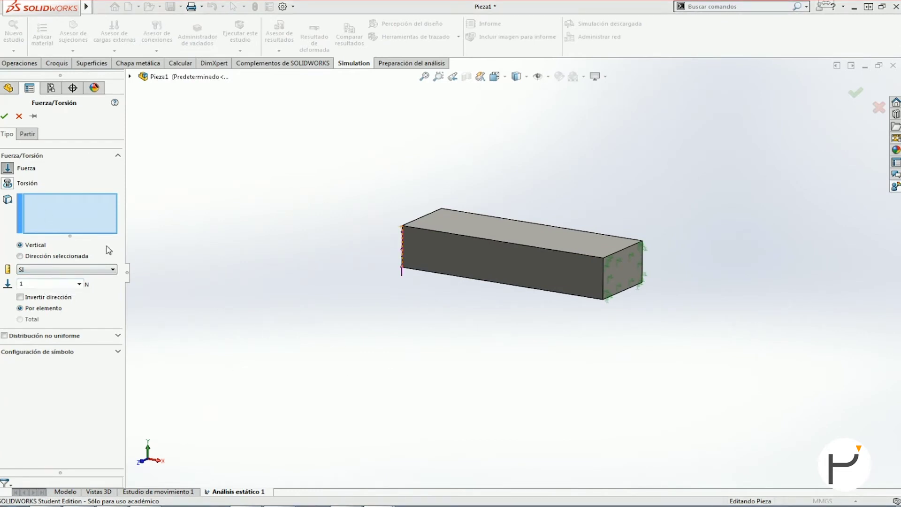
double_click(25, 283)
type("23")
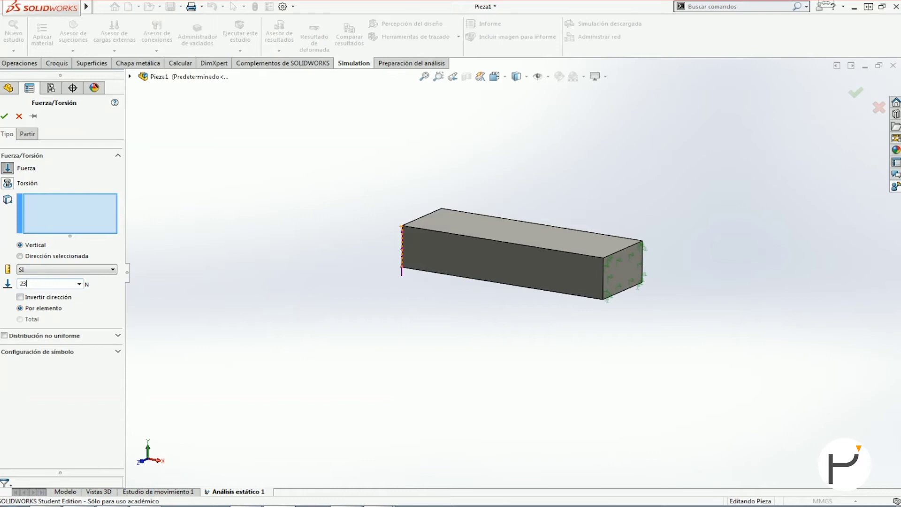
key("BackSpace")
key("BackSpace")
type("30000")
left_click(20, 256)
middle_click_drag(300, 291, 448, 275)
left_click(449, 275)
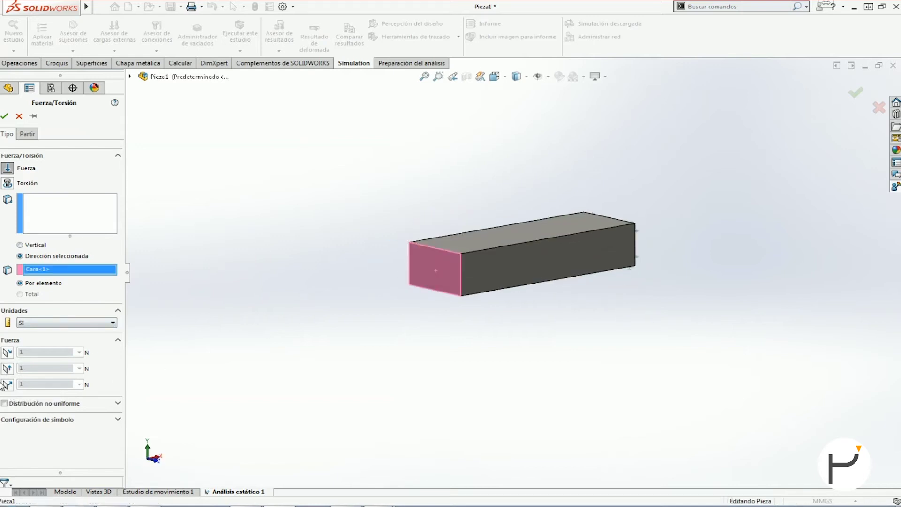
Apply the force to the free end face with 30000 N along plane direction 2, reversed
left_click(8, 368)
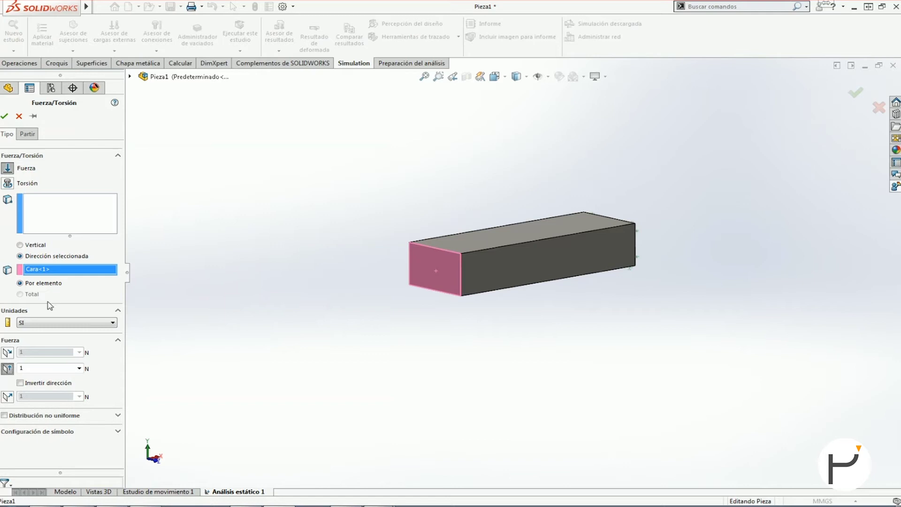
type("30000")
left_click(21, 383)
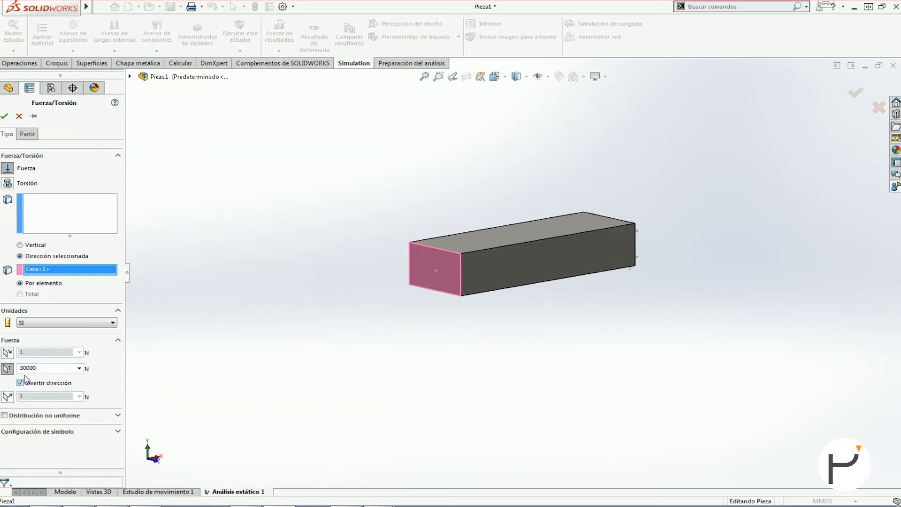
left_click(447, 266)
left_click(75, 368)
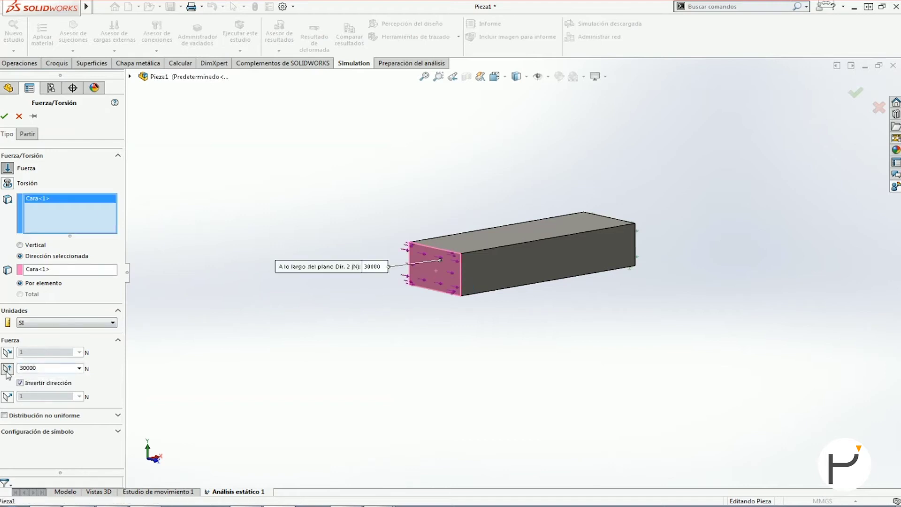
Switch the end-face force to plane direction 1 with 30000 N, reverse it downward, and accept the load
left_click(7, 352)
double_click(46, 352)
type("30000")
left_click(19, 367)
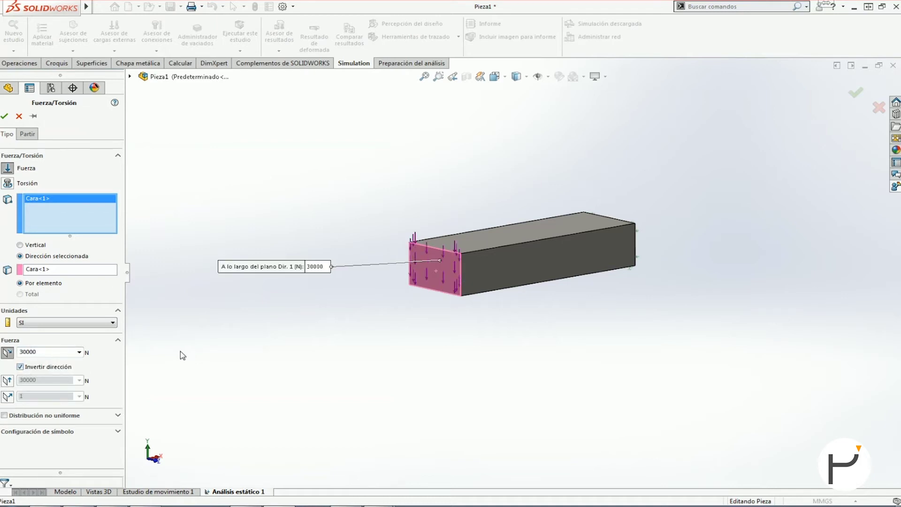
left_click(4, 116)
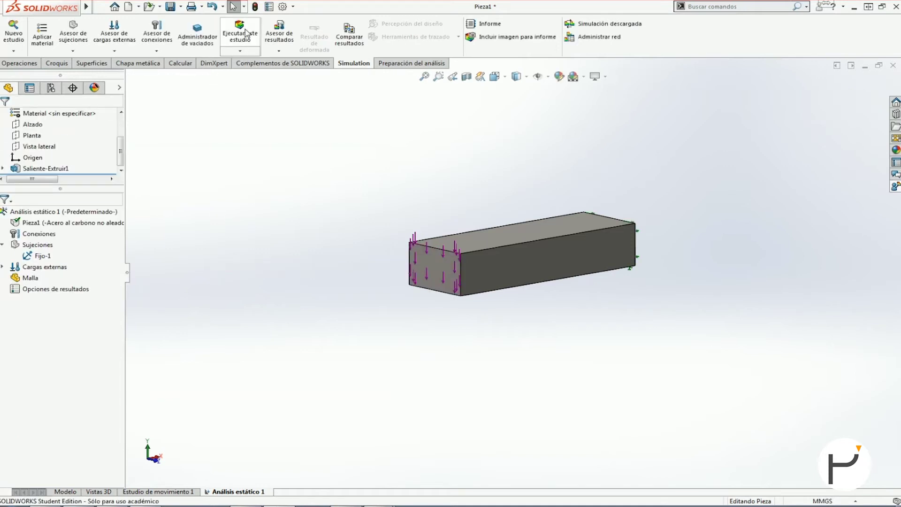
Run the static study and display the von Mises stress plot
left_click(245, 29)
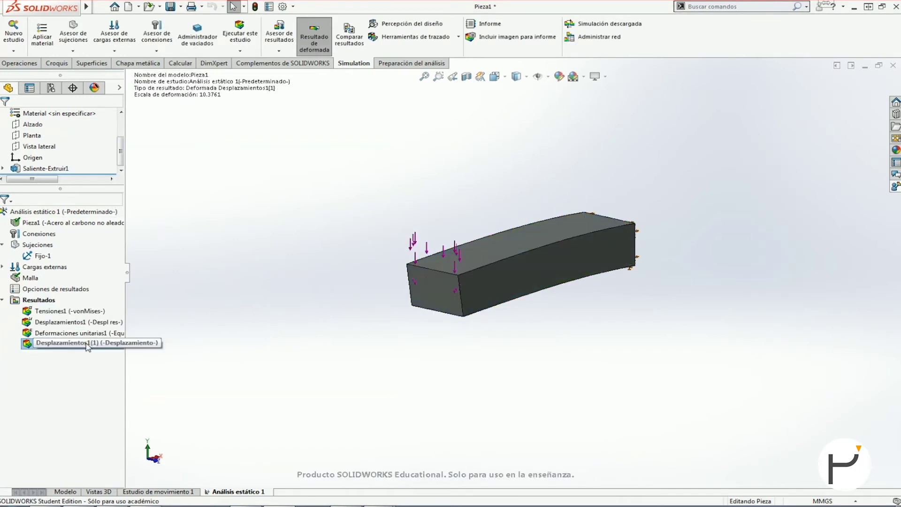
double_click(77, 311)
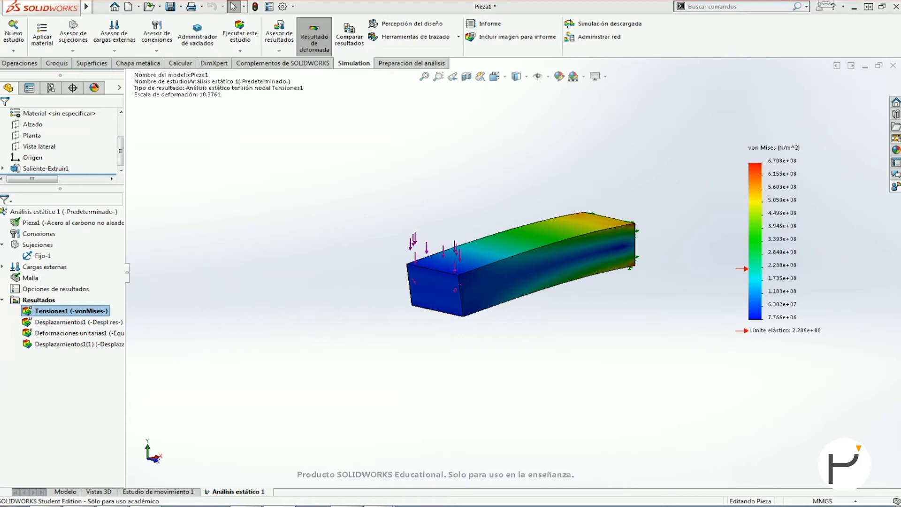
Switch to Paint and sketch a black cantilever beam with a hatched fixed support and a red downward load arrow at its free end
key("super")
left_click(57, 302)
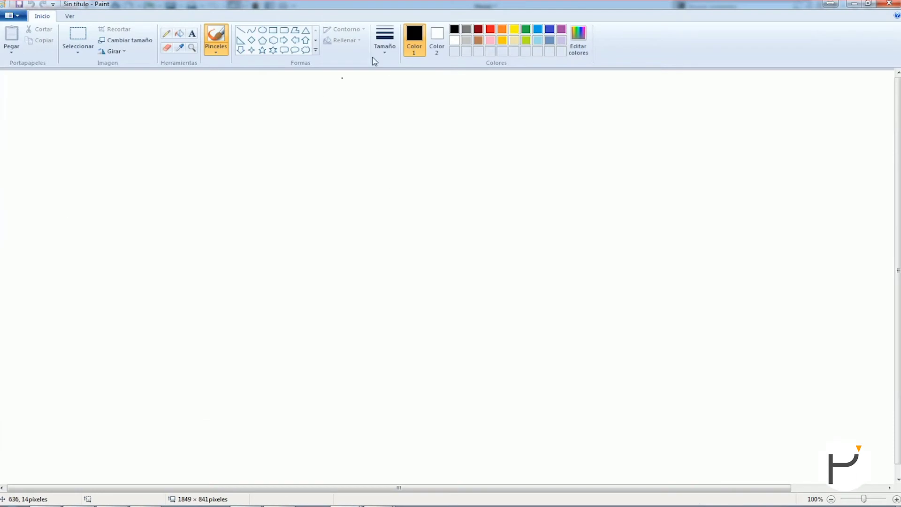
left_click_drag(183, 143, 182, 204)
mouse_move(182, 143)
left_mouse_down()
mouse_move(186, 175)
mouse_move(174, 206)
left_mouse_up()
left_click_drag(185, 175, 458, 152)
left_click(490, 30)
left_click_drag(450, 98, 459, 141)
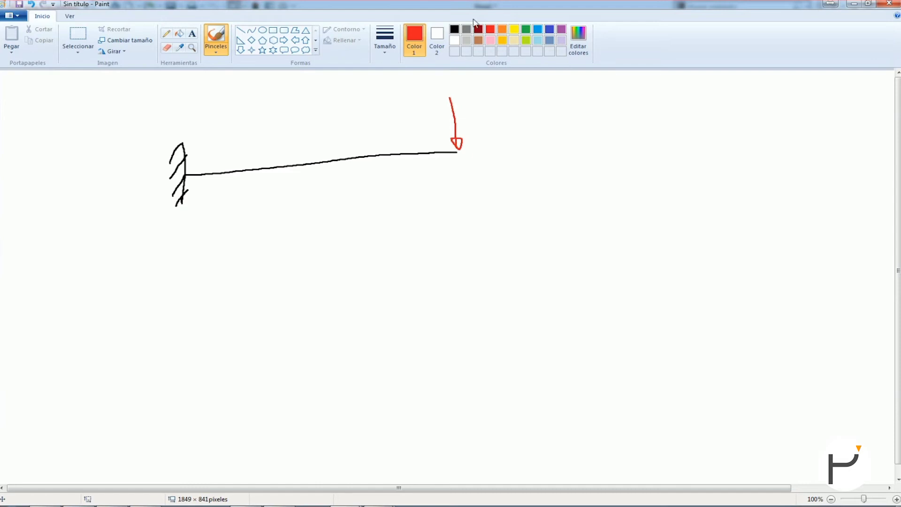
Draw a green shear diagram above the beam, with a small square element flanked by opposing vertical arrows
left_click(526, 29)
left_click_drag(177, 107, 193, 172)
mouse_move(176, 108)
left_mouse_down()
mouse_move(430, 91)
mouse_move(453, 143)
left_mouse_up()
mouse_move(304, 121)
left_mouse_down()
mouse_move(312, 162)
mouse_move(334, 149)
mouse_move(312, 153)
left_mouse_up()
mouse_move(342, 112)
left_mouse_down()
mouse_move(347, 147)
mouse_move(353, 141)
left_mouse_up()
mouse_move(300, 153)
left_mouse_down()
mouse_move(291, 118)
mouse_move(296, 135)
left_mouse_up()
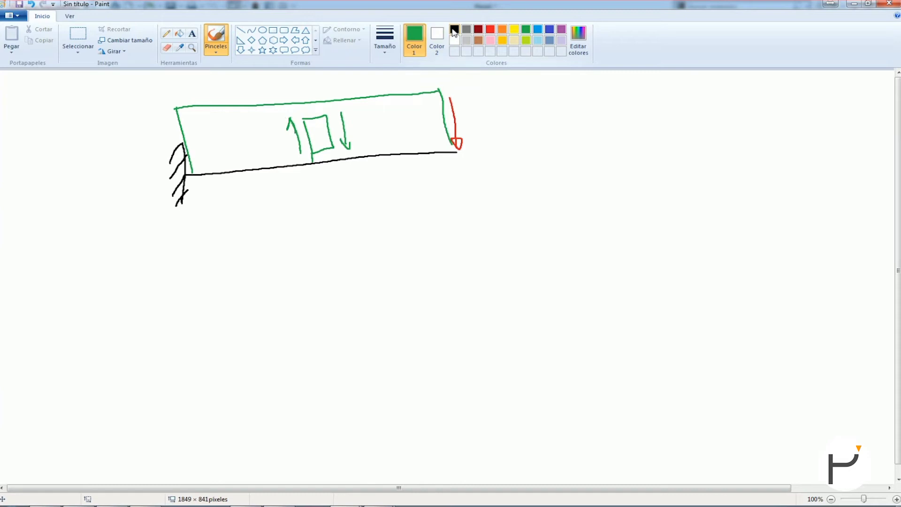
Draw a green triangular moment diagram on a black baseline below the beam, with a small square element between two curved arrows
left_click(454, 29)
mouse_move(184, 269)
left_mouse_down()
mouse_move(477, 244)
mouse_move(189, 193)
mouse_move(198, 263)
left_mouse_up()
left_click(526, 29)
left_click_drag(255, 228, 262, 253)
mouse_move(255, 229)
left_mouse_down()
mouse_move(276, 228)
mouse_move(262, 254)
left_mouse_up()
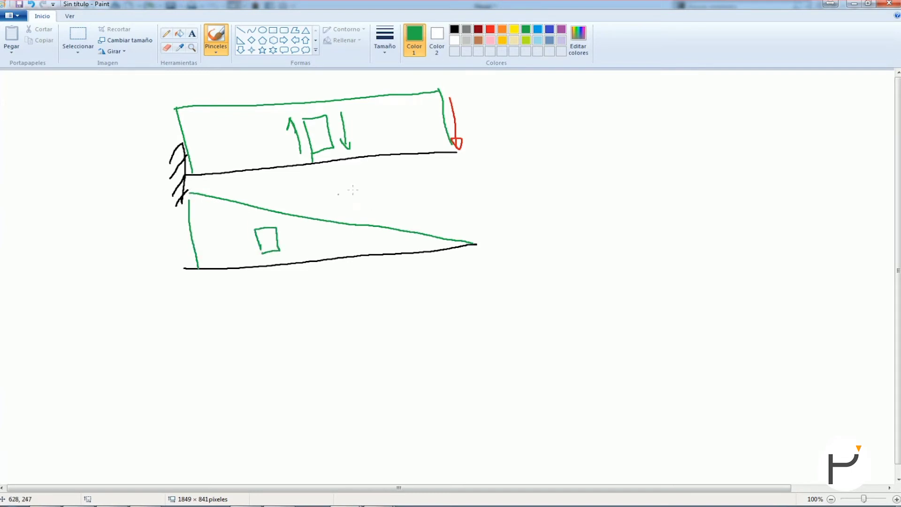
left_click_drag(292, 226, 292, 253)
left_click_drag(291, 245, 292, 256)
mouse_move(243, 225)
left_mouse_down()
mouse_move(242, 254)
mouse_move(258, 250)
left_mouse_up()
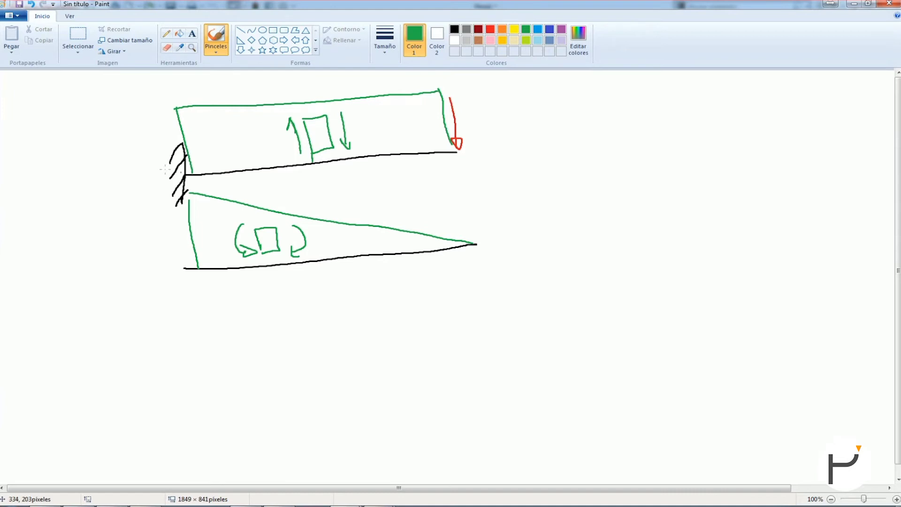
Return to SOLIDWORKS and compare the beam's displacement, unit strain and von Mises stress plots
left_click(854, 4)
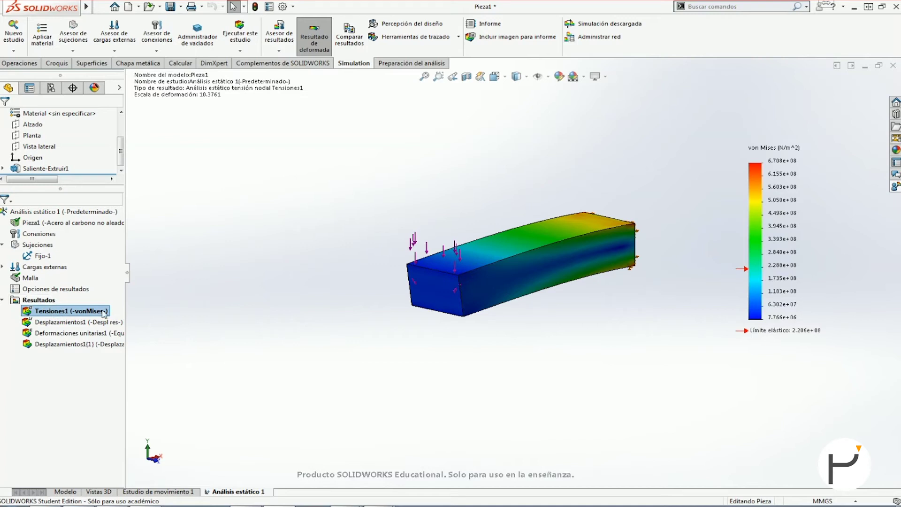
double_click(76, 323)
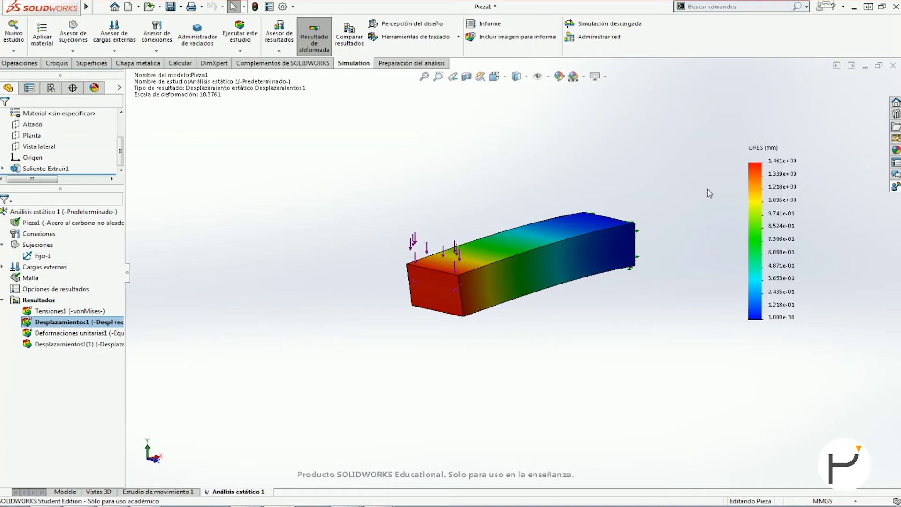
double_click(112, 332)
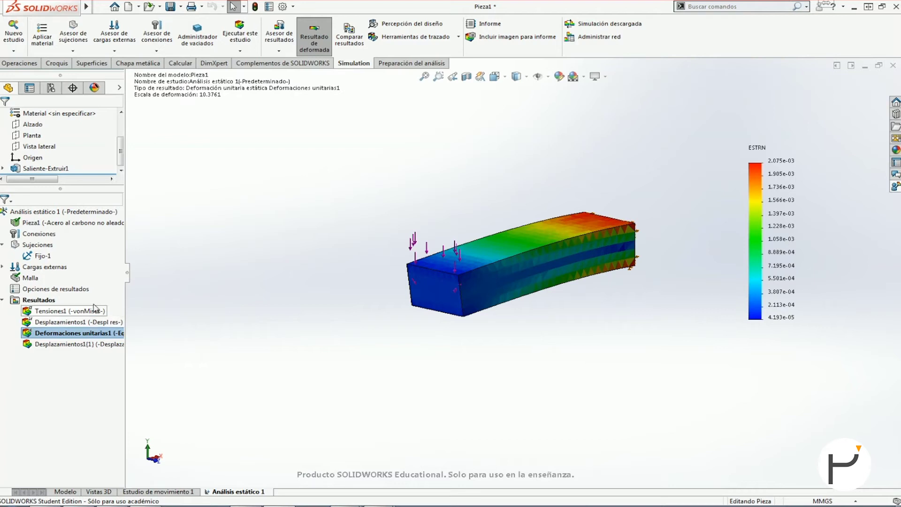
double_click(76, 322)
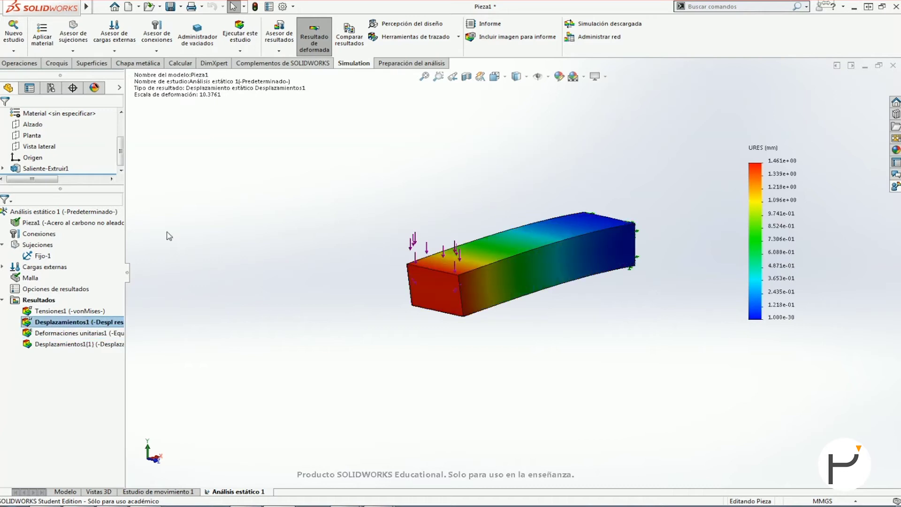
double_click(73, 311)
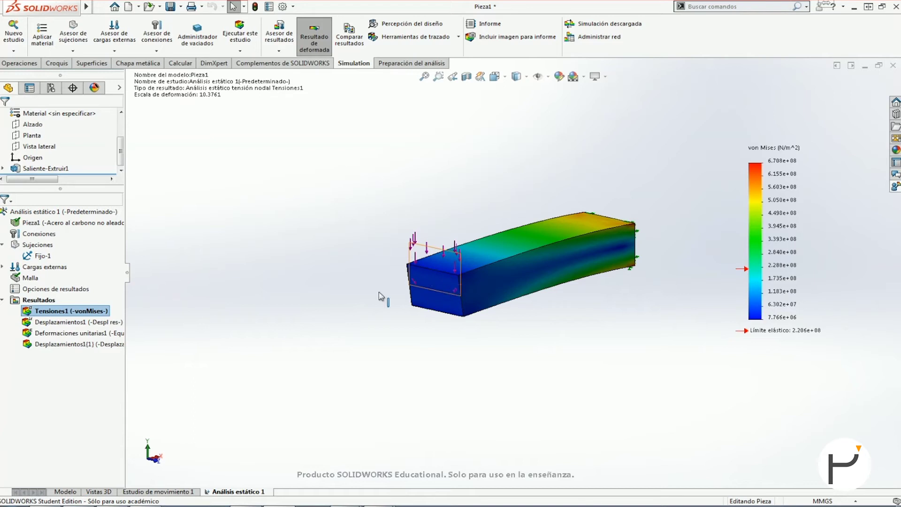
double_click(54, 323)
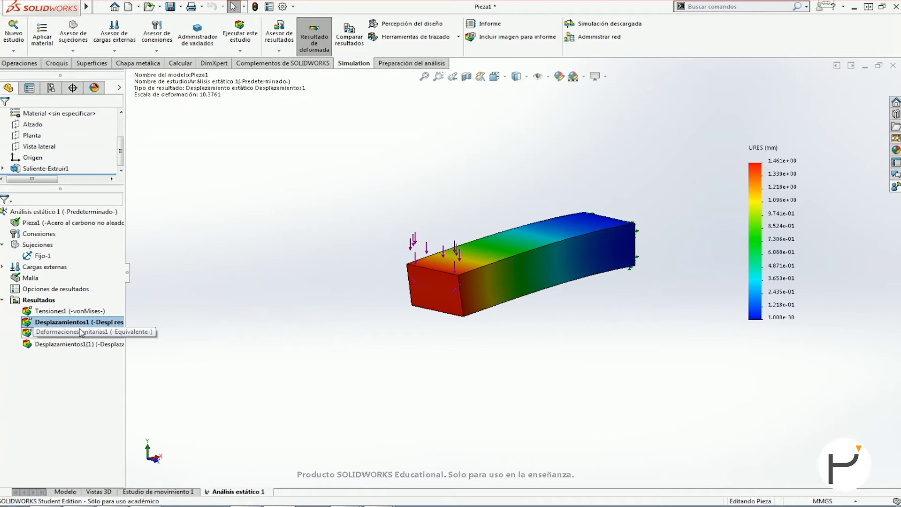
middle_click_drag(315, 313, 393, 258)
middle_click_drag(303, 263, 230, 287)
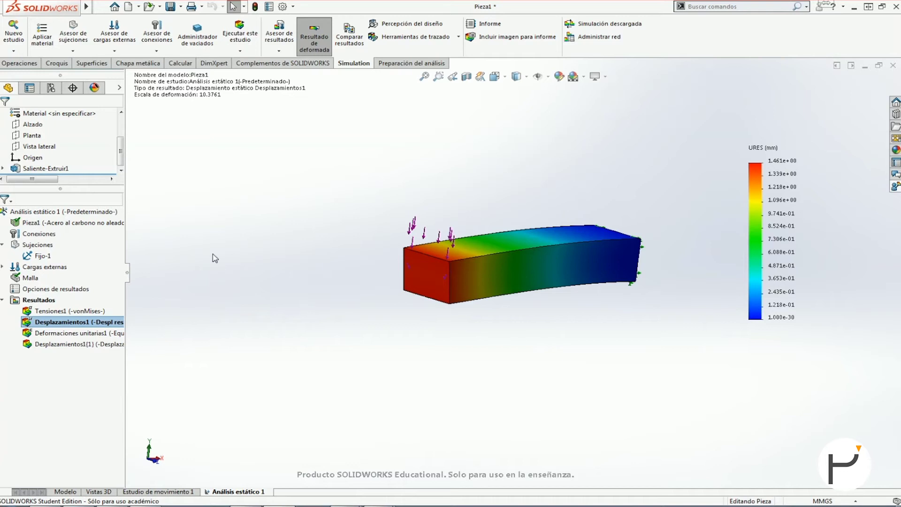
Switch to the Emprende y se Feliz presentation in Adobe Acrobat Reader and enlarge it to view the Descripción del MEF slides
left_click(855, 8)
left_click(281, 506)
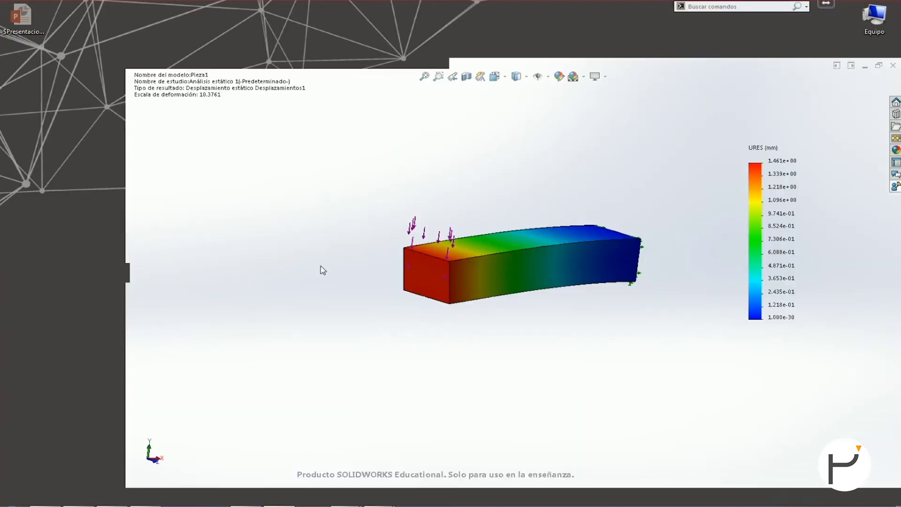
mouse_move(379, 506)
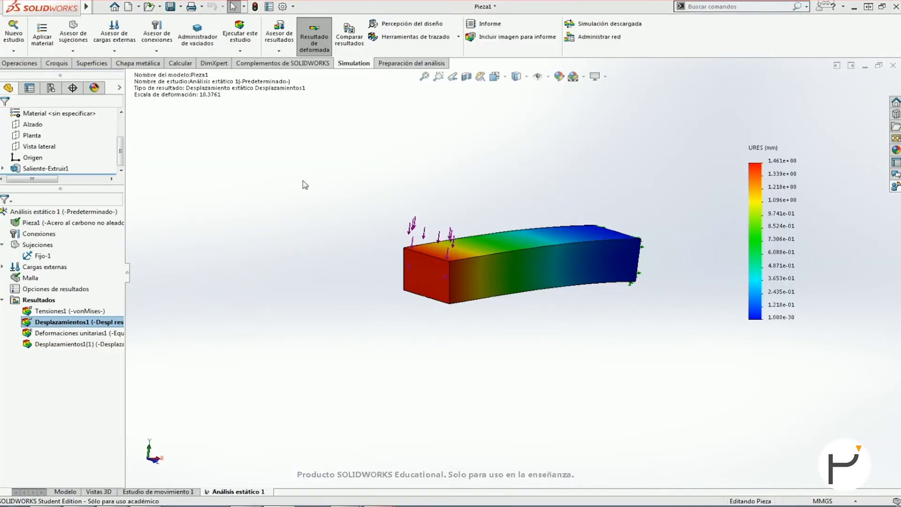
left_click(380, 506)
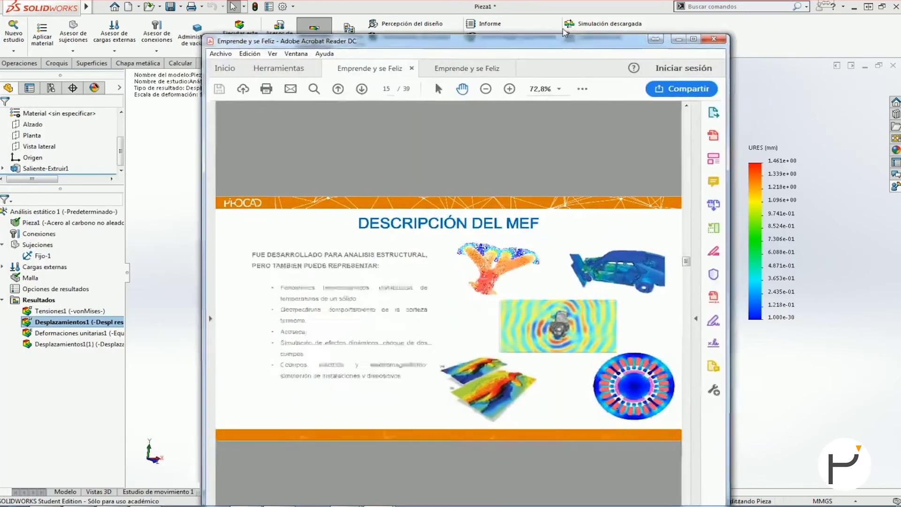
left_click(693, 31)
left_click(439, 119)
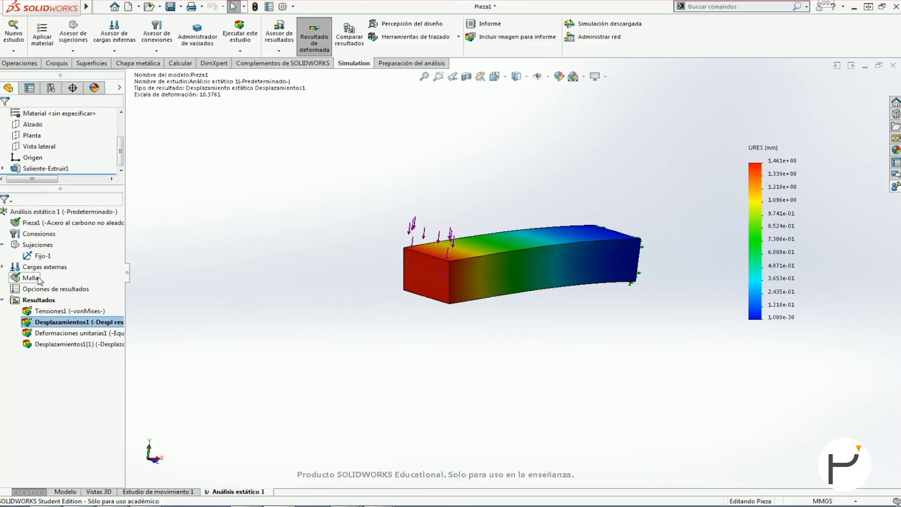
Show the mesh of the beam in the static study and examine the elements on its top, side and loaded end faces
right_click(29, 277)
left_click(24, 280)
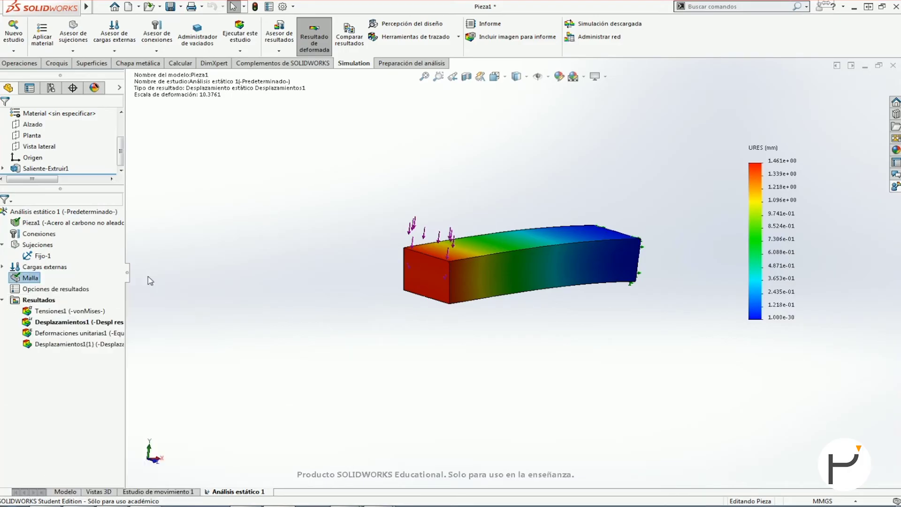
right_click(28, 282)
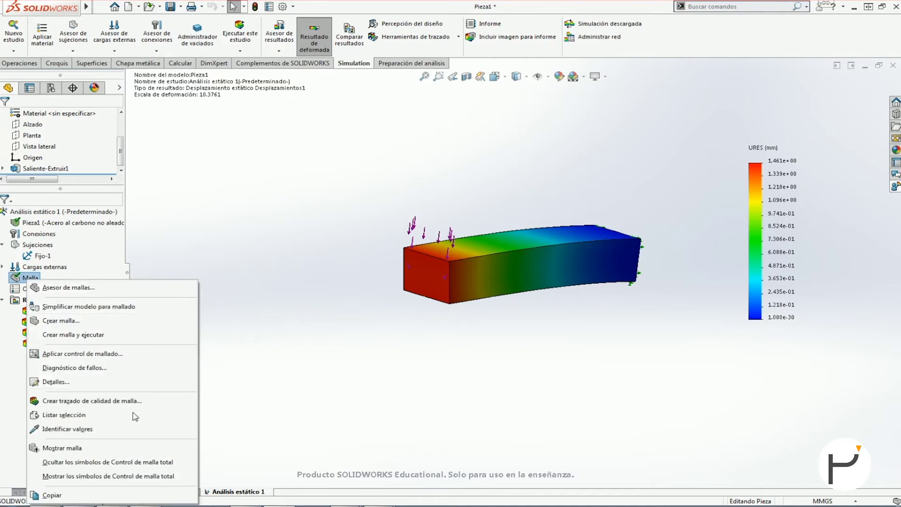
left_click(118, 449)
middle_click_drag(343, 244, 355, 310)
middle_click_drag(462, 309, 577, 287)
scroll(488, 262, "down", 6)
scroll(577, 286, "up", 4)
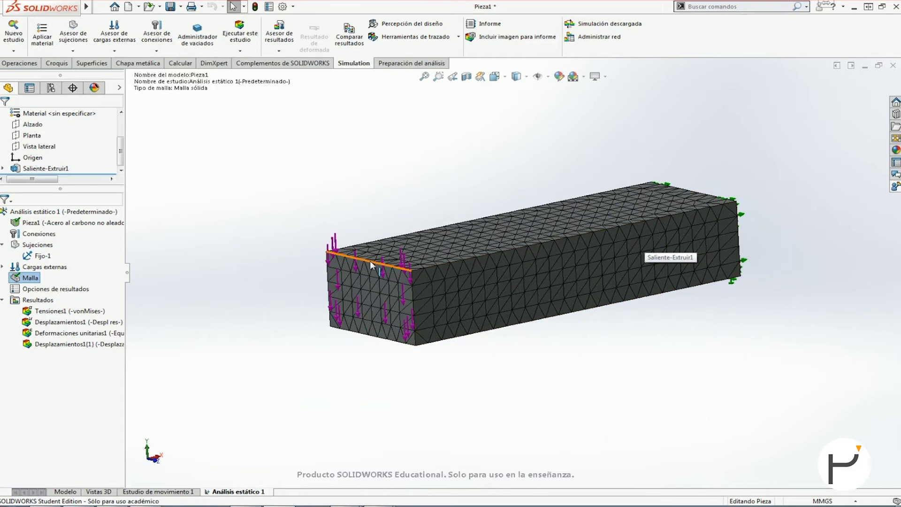
middle_click_drag(426, 206, 435, 249)
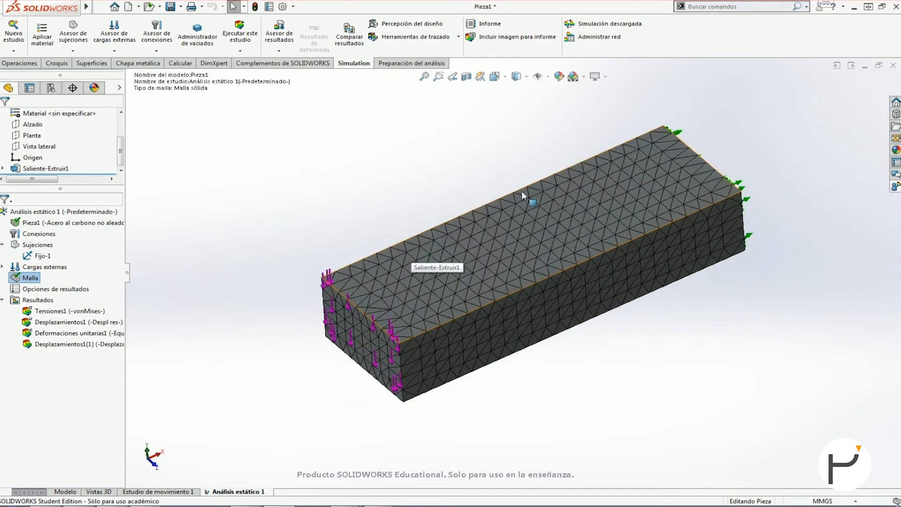
middle_click_drag(454, 266, 421, 197)
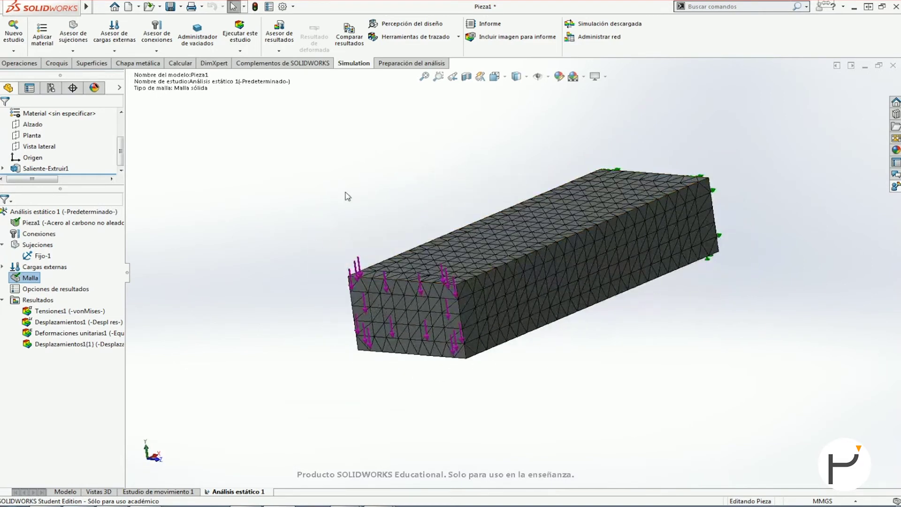
middle_click_drag(334, 186, 337, 278)
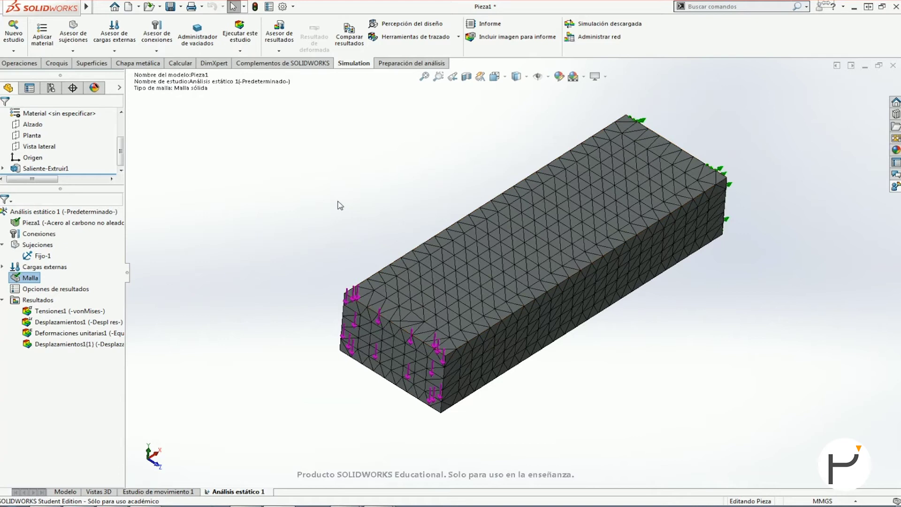
middle_click_drag(545, 238, 539, 216)
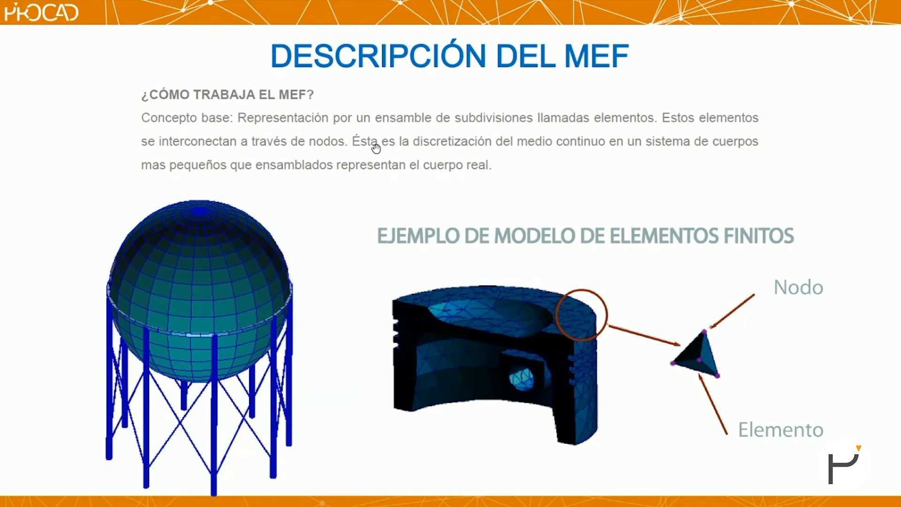
Advance the finite element method presentation to the Aproximación básica slide
left_click(589, 160)
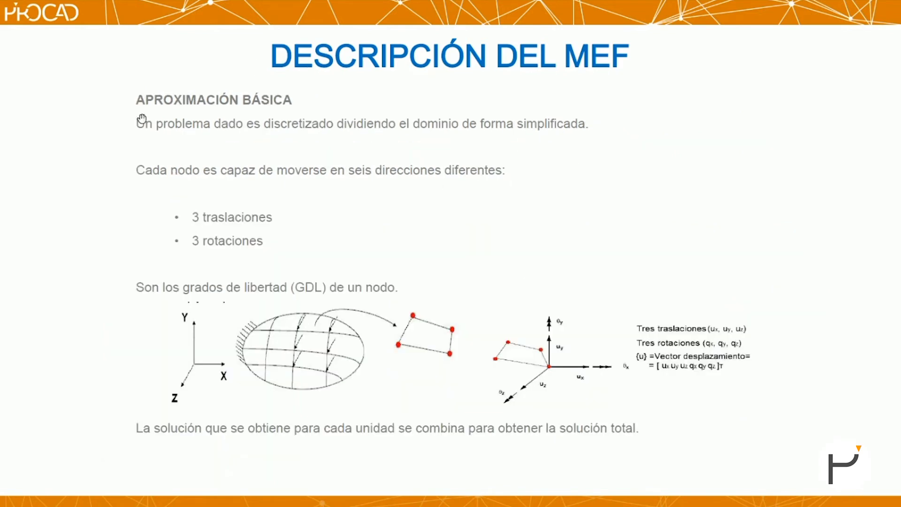
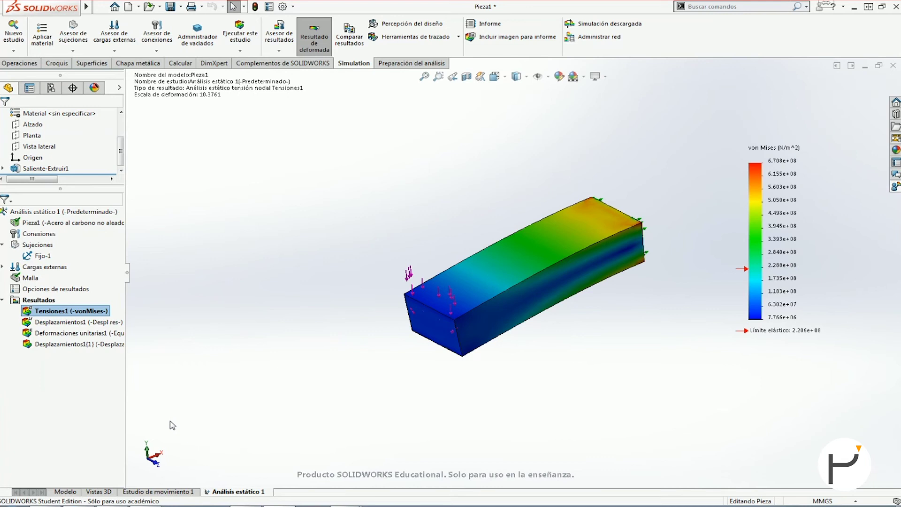
Define a new stress plot showing SX: Tensión normal de X in N/mm^2 (MPa)
right_click(41, 301)
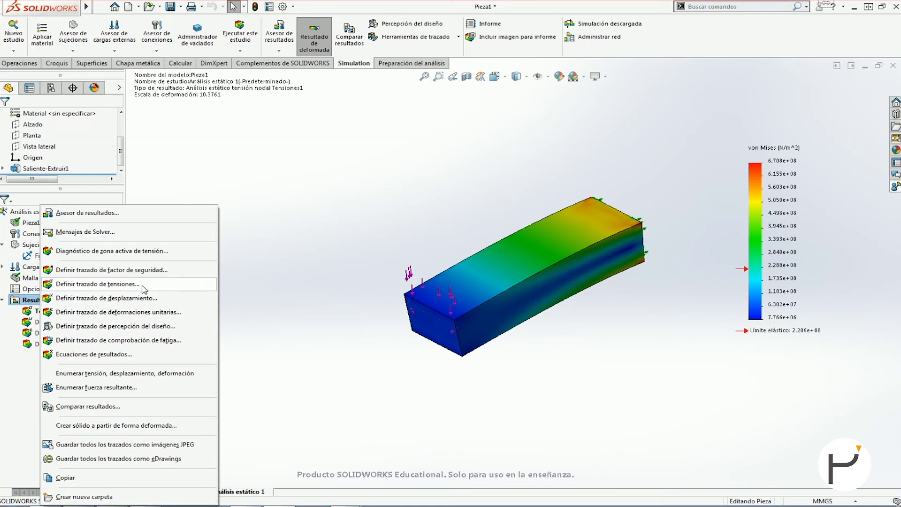
left_click(97, 284)
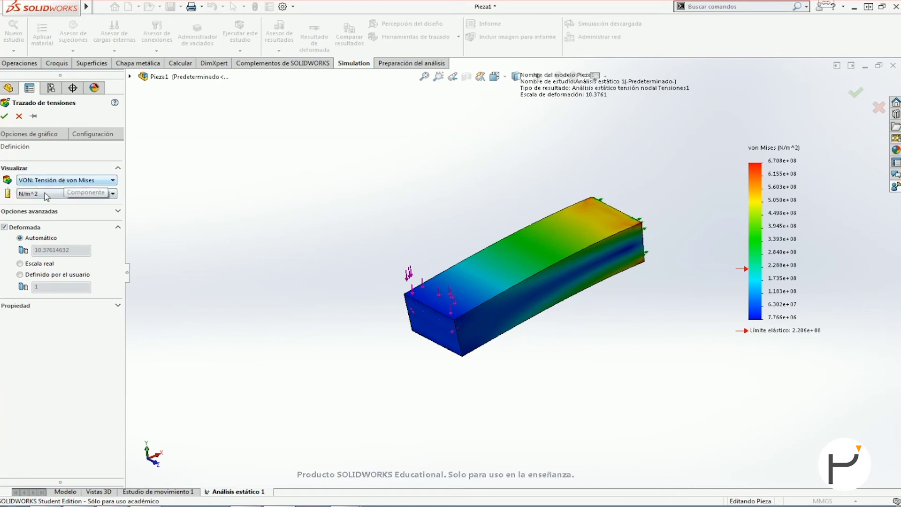
left_click(104, 182)
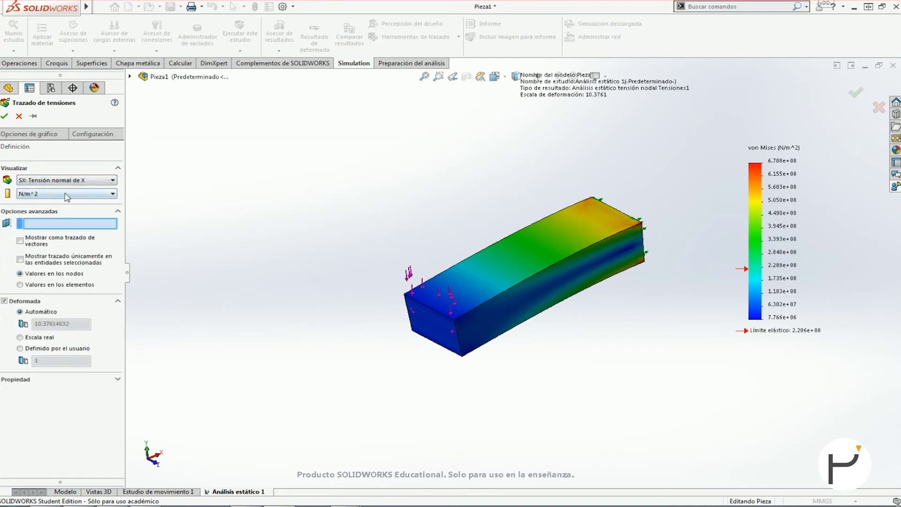
left_click(25, 197)
left_click(57, 228)
left_click(118, 211)
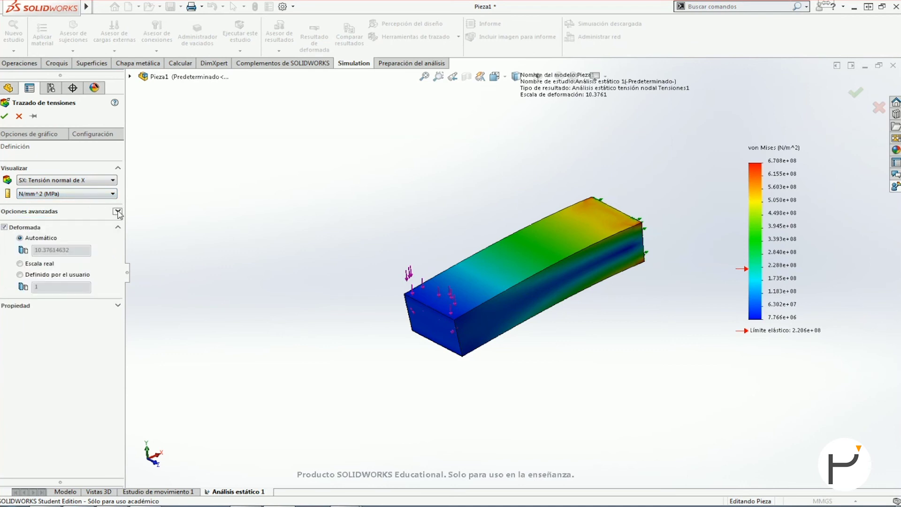
left_click(118, 211)
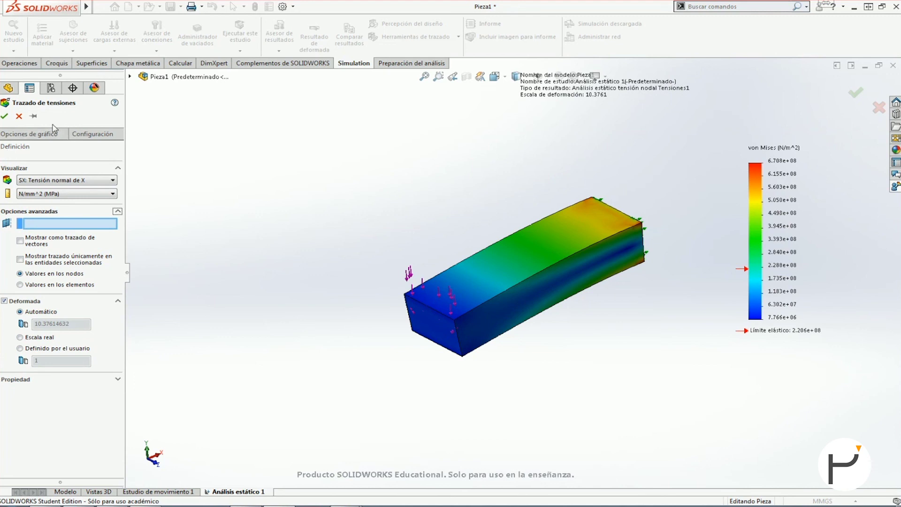
left_click(5, 116)
Examine the X normal stress distribution on the beam's top, side and bottom faces near the fixed end
key("ctrl+1")
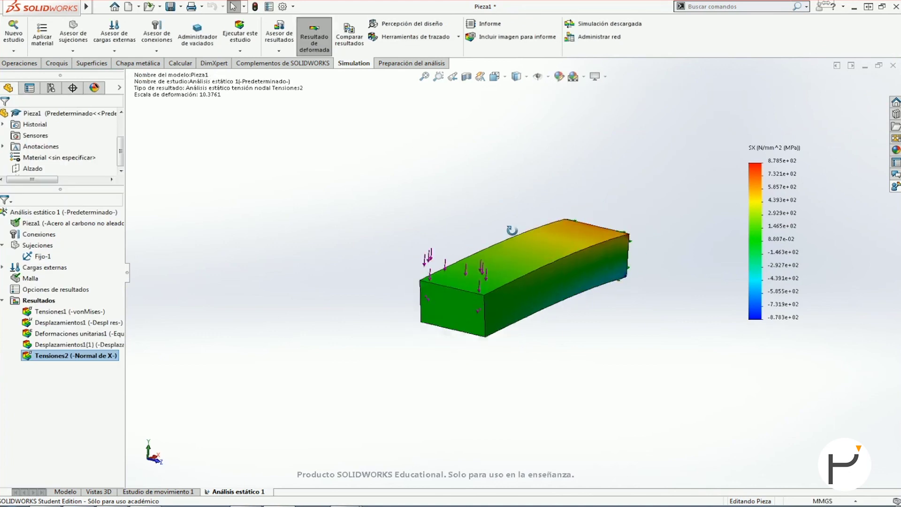
scroll(613, 274, "down", 3)
scroll(612, 275, "down", 3)
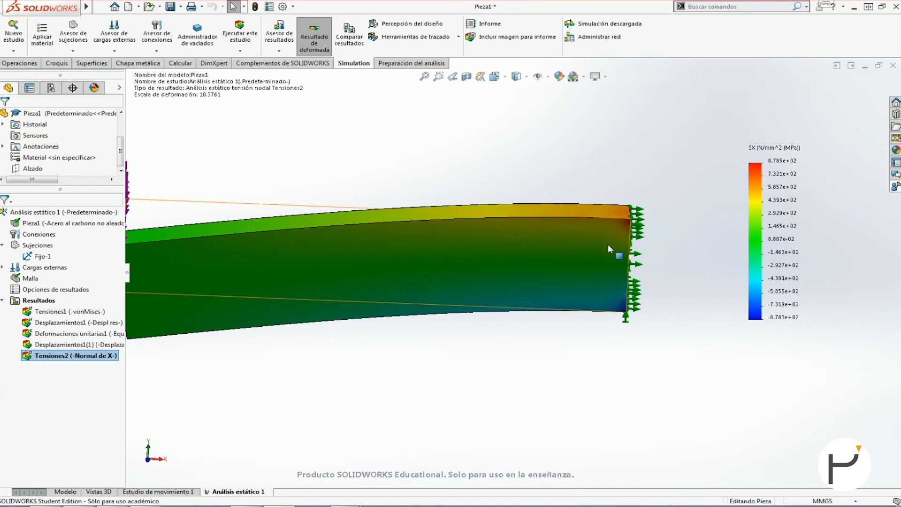
scroll(636, 309, "down", 3)
middle_click_drag(538, 304, 543, 216)
middle_click_drag(421, 323, 413, 245)
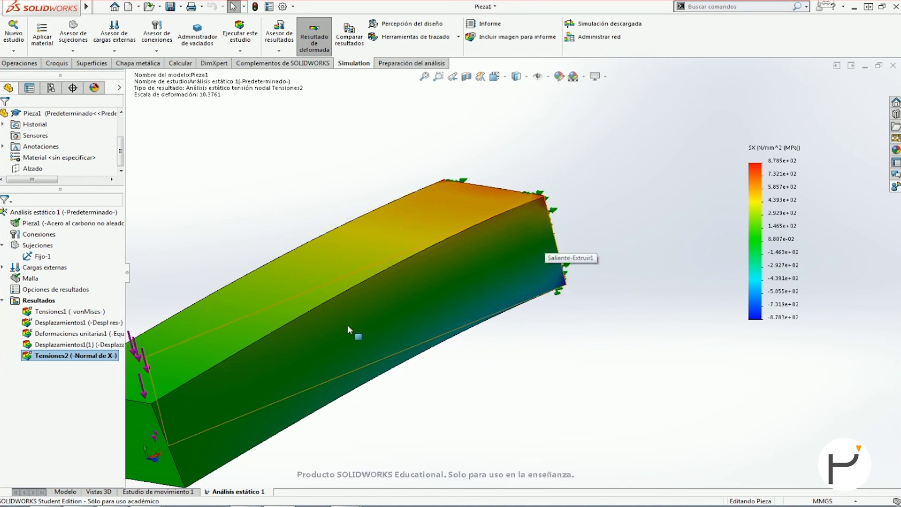
middle_click_drag(263, 375, 481, 250)
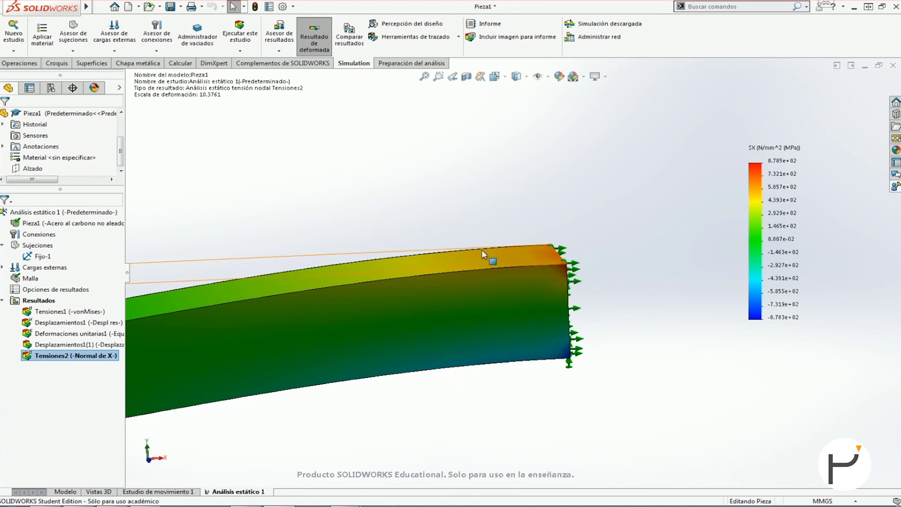
middle_click_drag(519, 390, 477, 356)
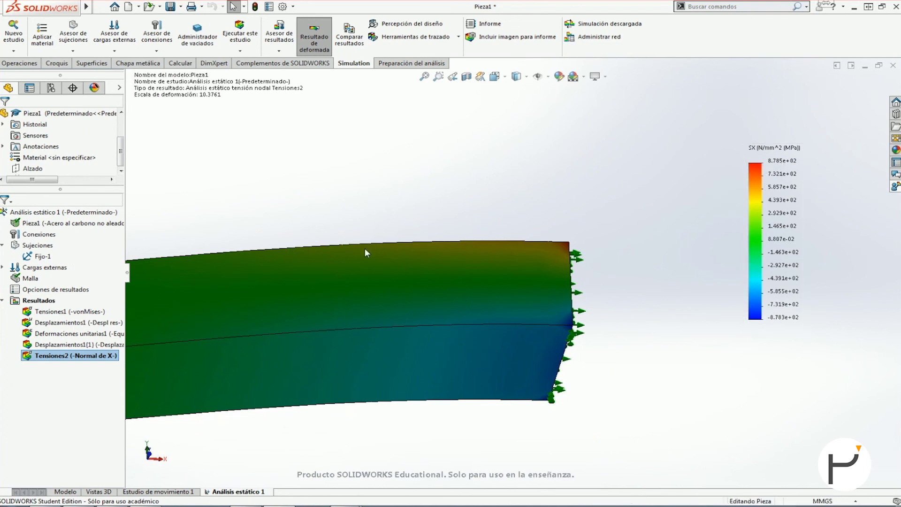
Set the number format of the X normal stress plot's legend to flotante
right_click(71, 355)
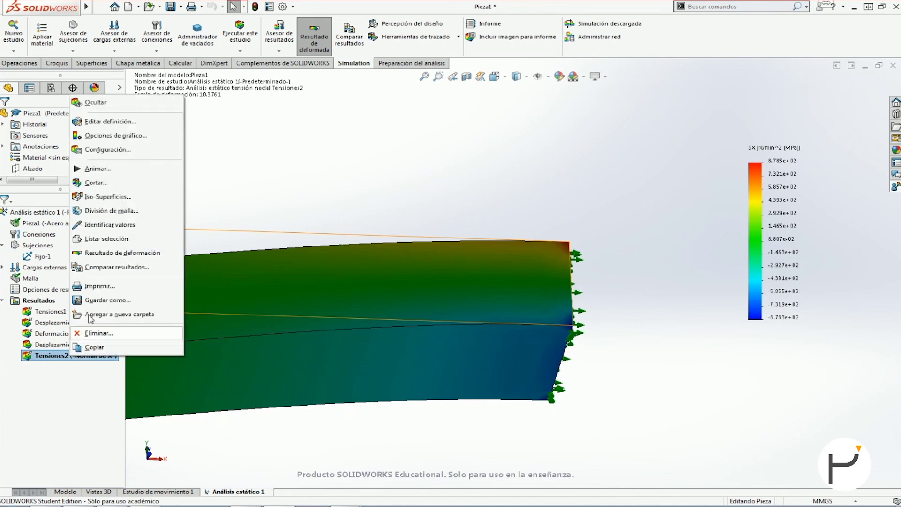
left_click(122, 137)
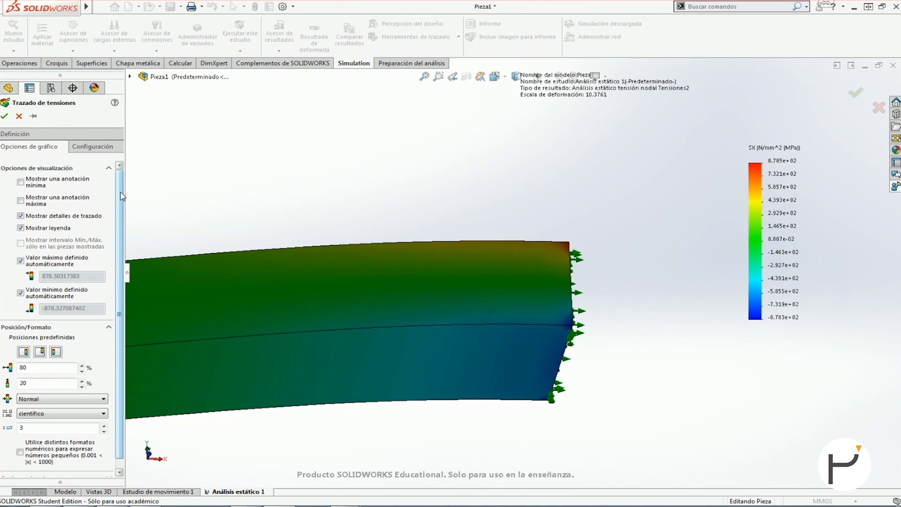
scroll(122, 196, "down", 1)
left_click(57, 404)
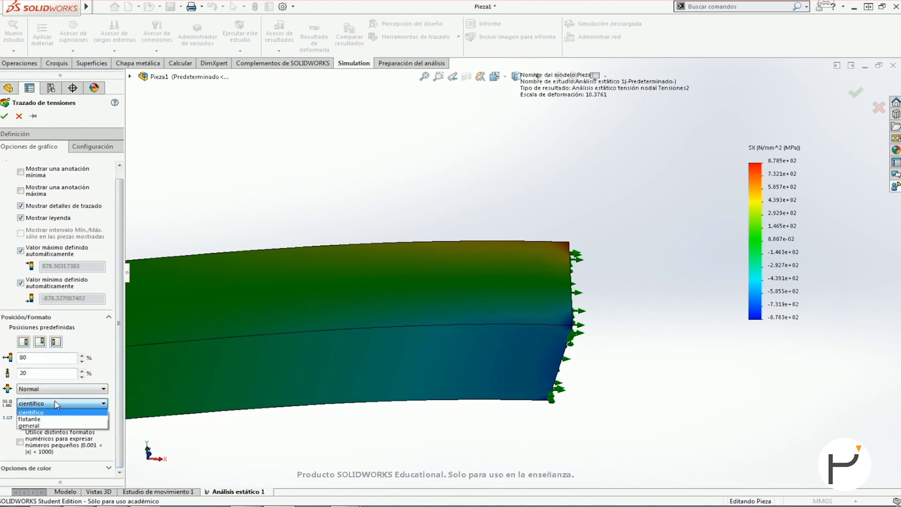
left_click(47, 419)
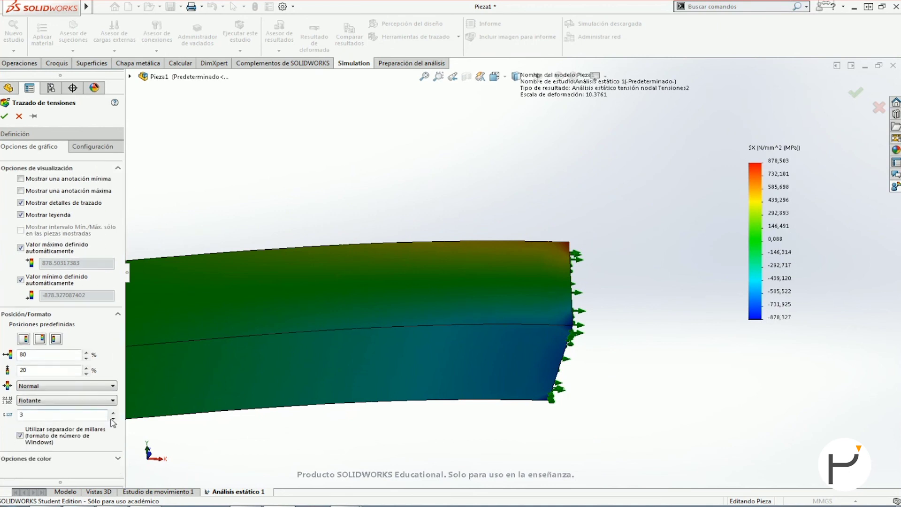
left_click(6, 116)
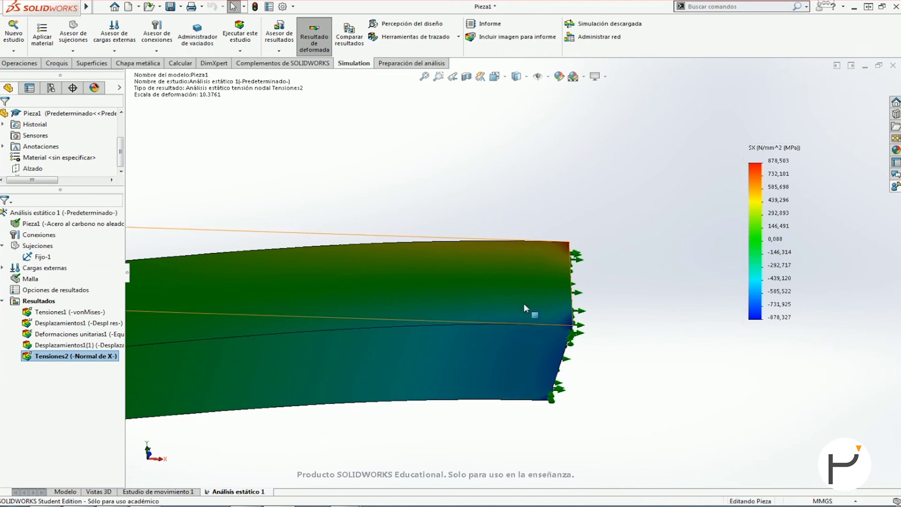
Show the minimum and maximum annotations on the X normal stress plot and move both labels away from the fixed end
middle_click_drag(522, 298, 463, 371)
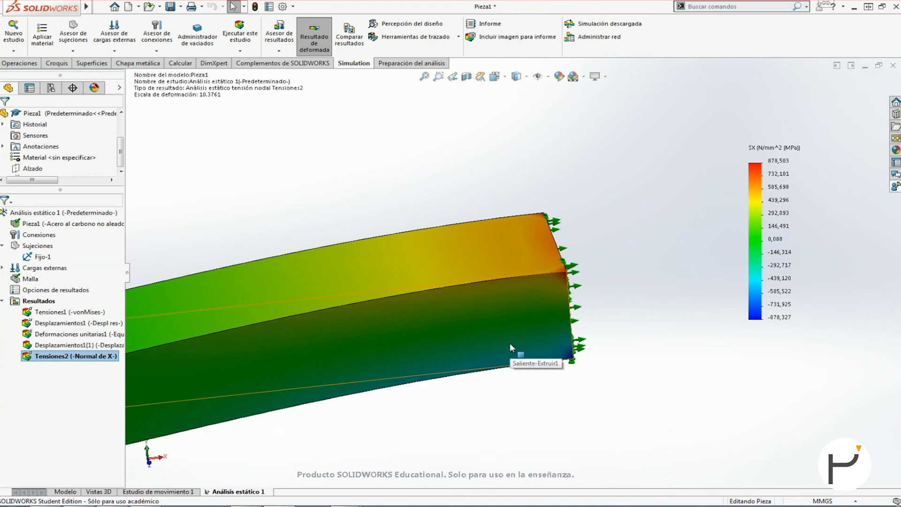
right_click(78, 359)
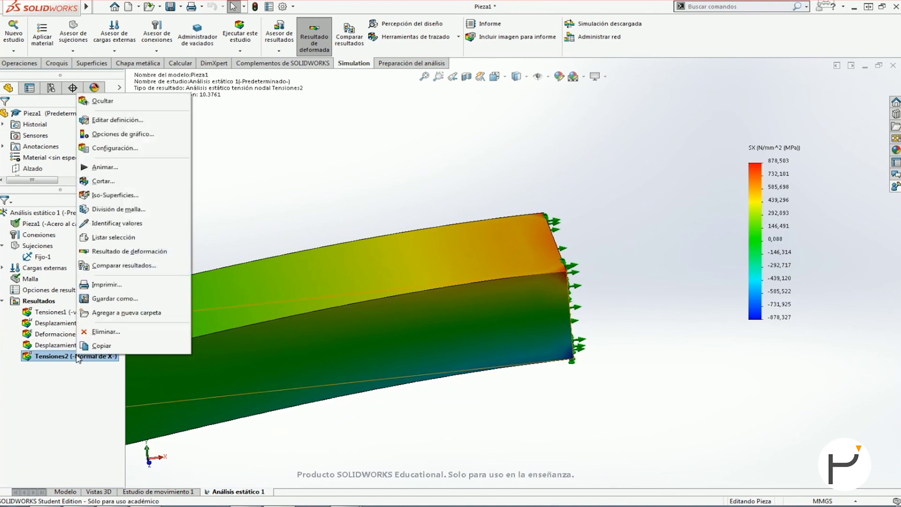
left_click(158, 135)
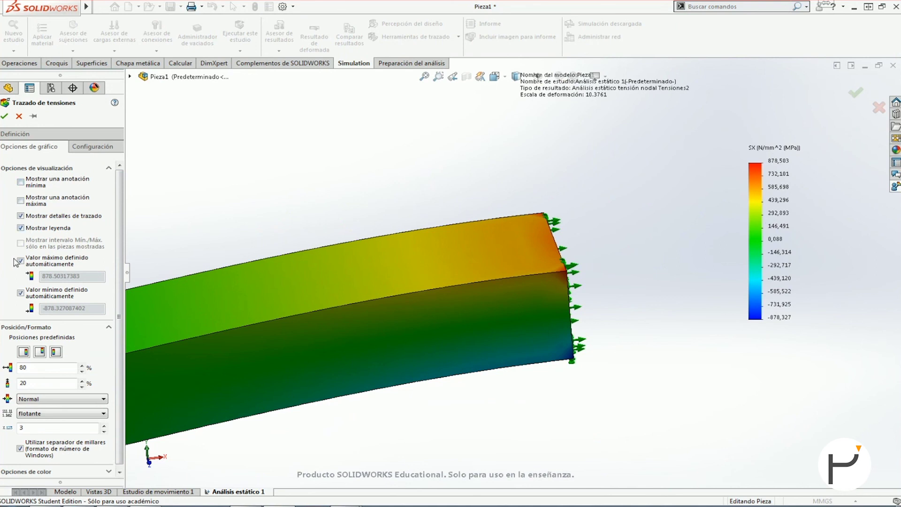
left_click(20, 181)
left_click(20, 200)
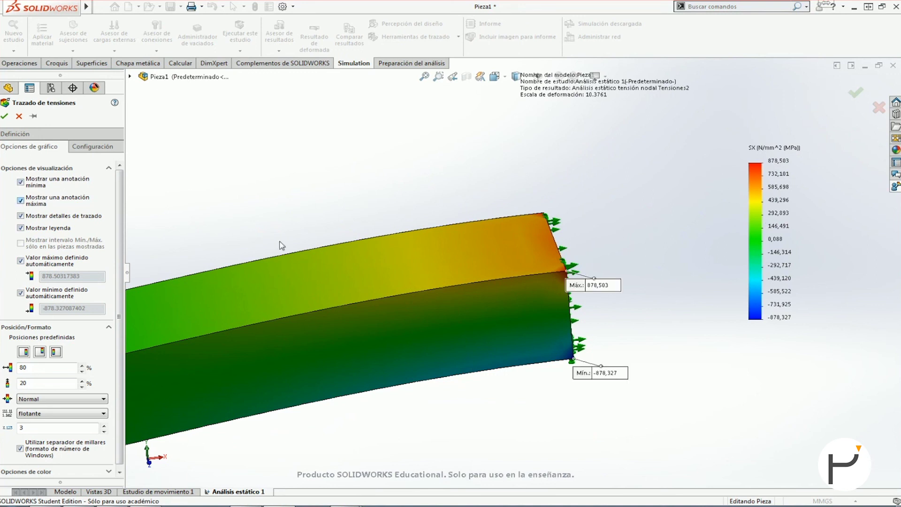
left_click_drag(591, 284, 618, 204)
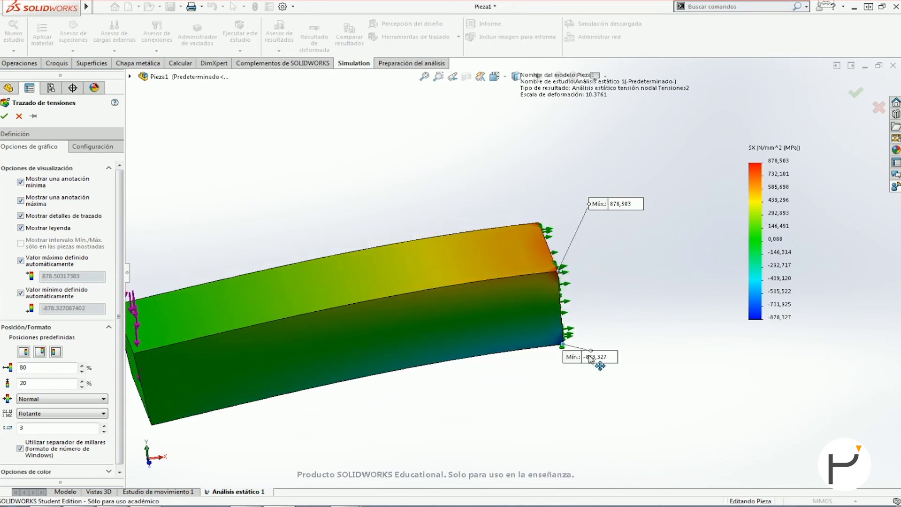
left_click_drag(590, 359, 672, 281)
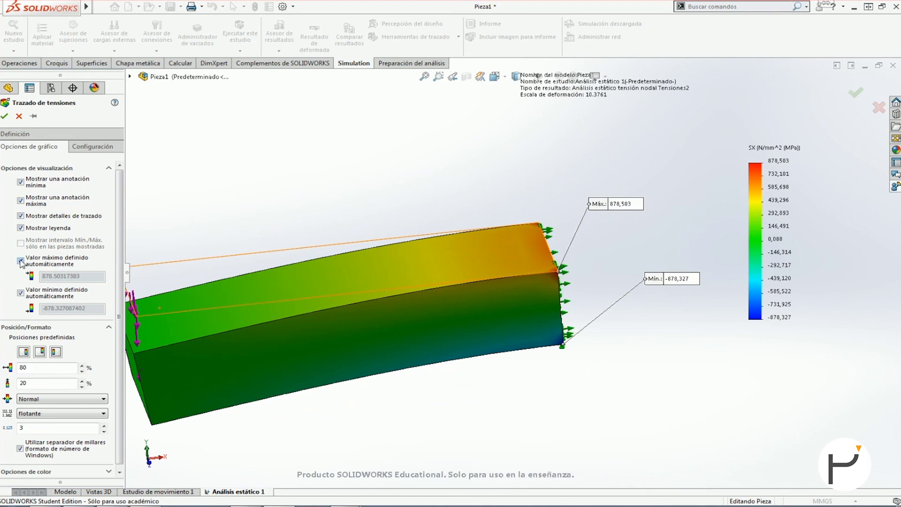
Replace the automatic legend maximum with 620 and enable a specific colour for values above it
left_click(21, 261)
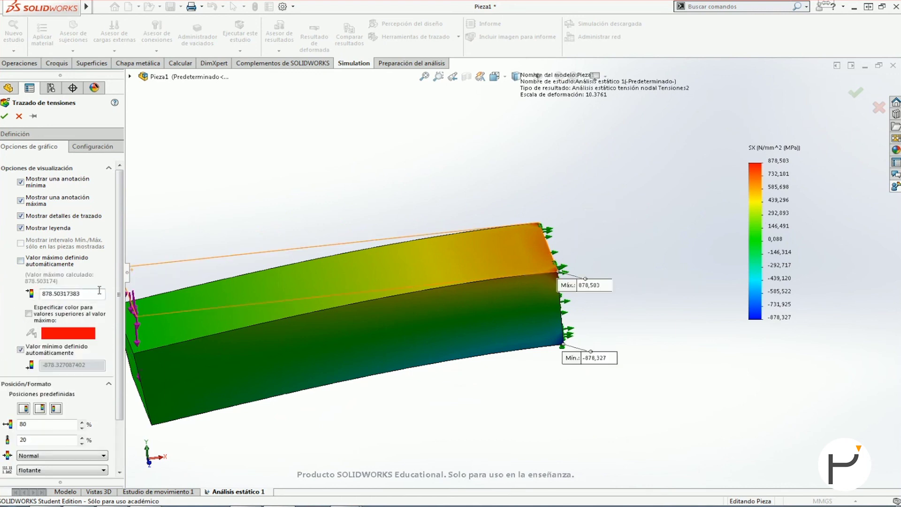
left_click_drag(100, 292, 12, 290)
left_click(94, 304)
left_click(20, 261)
left_click(20, 261)
left_click(29, 313)
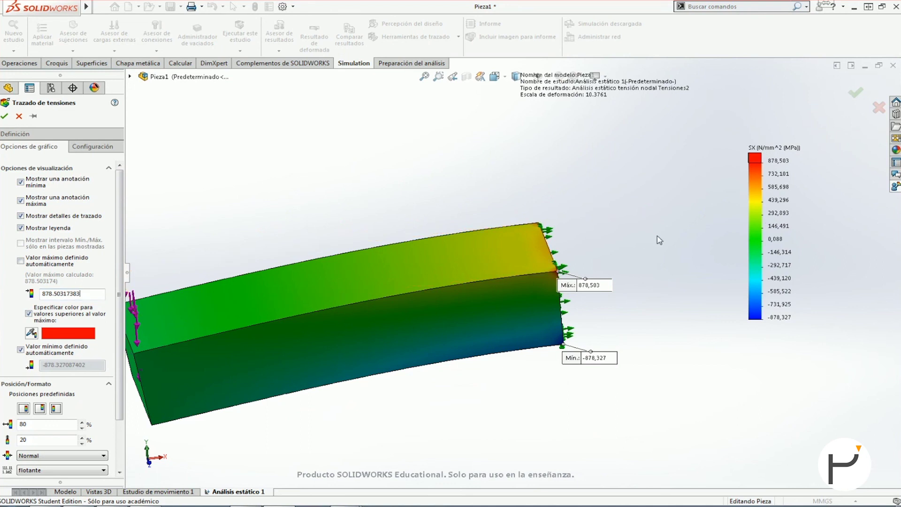
scroll(656, 246, "up", 2)
left_click(97, 297)
left_click_drag(99, 294, 21, 300)
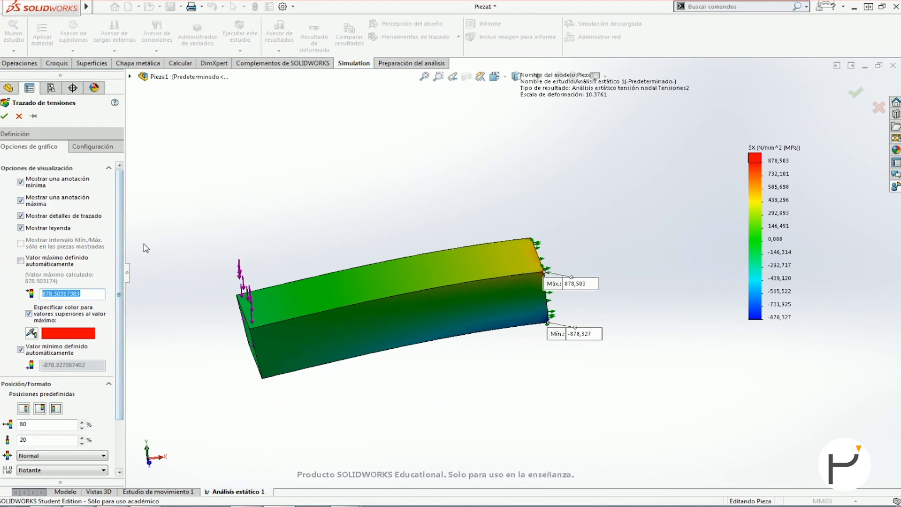
type("620")
left_click(8, 277)
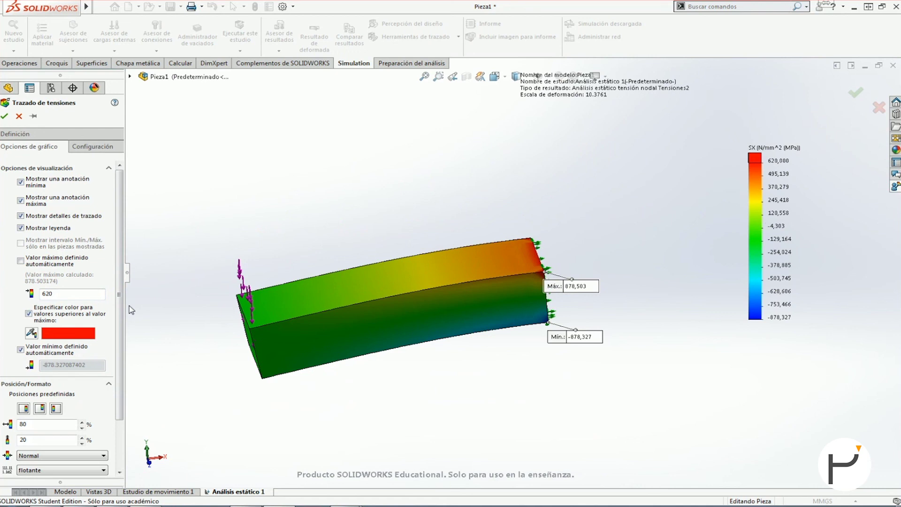
Set the colour for values above the maximum to black and inspect the affected zone at the beam's fixed end
left_click(72, 335)
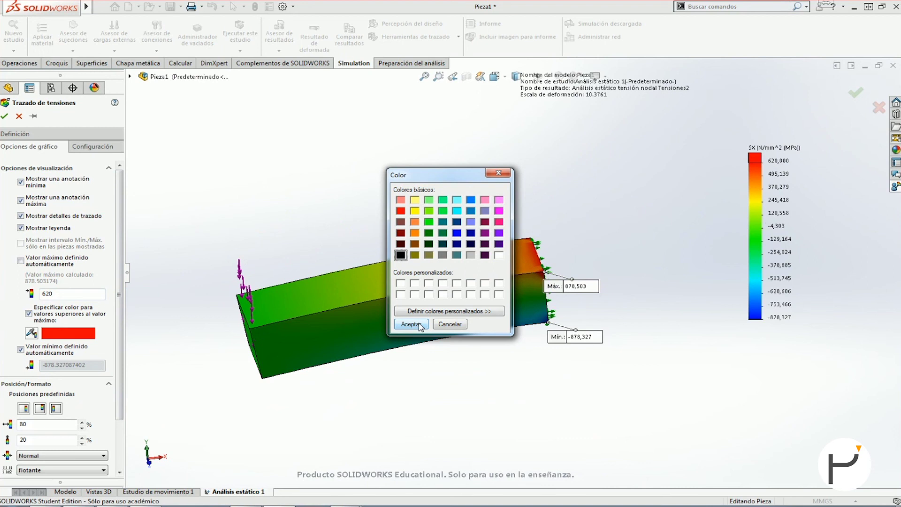
left_click(419, 325)
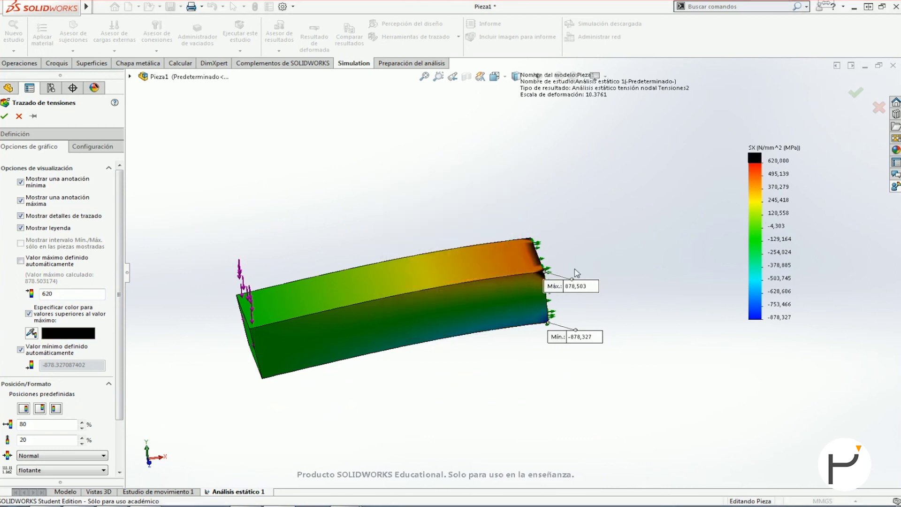
scroll(517, 274, "down", 5)
mouse_move(517, 274)
middle_mouse_down()
mouse_move(467, 278)
mouse_move(475, 289)
mouse_move(472, 276)
mouse_move(482, 276)
middle_mouse_up()
scroll(533, 269, "up", 5)
scroll(514, 267, "up", 4)
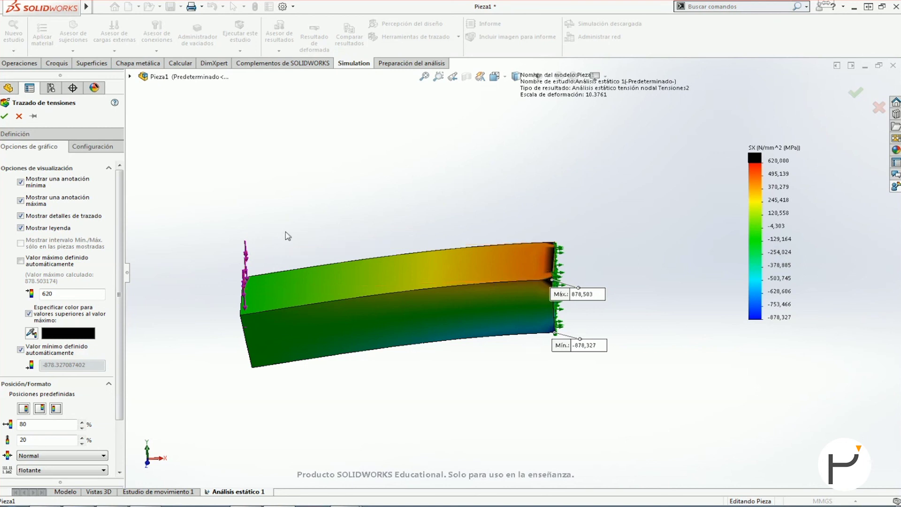
Turn off the automatic minimum value, check the plot settings and discard the changes to the X normal stress plot
left_click(20, 350)
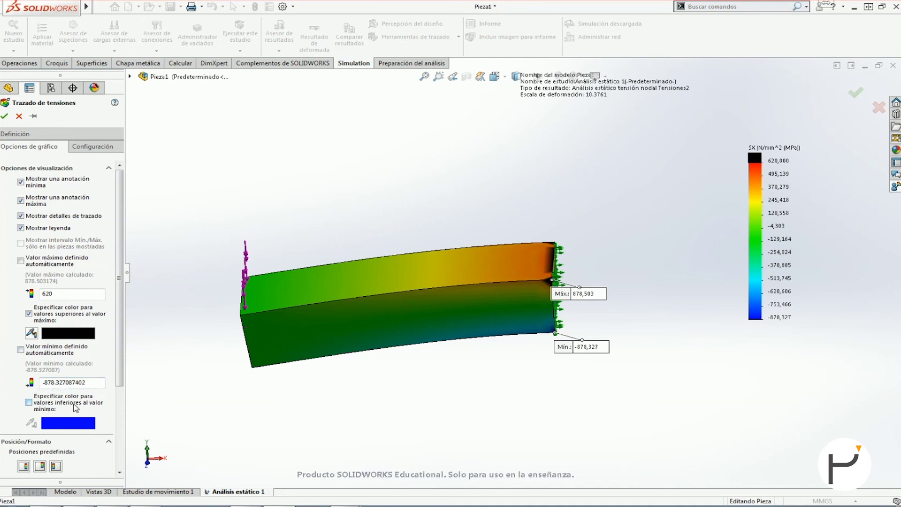
left_click_drag(118, 353, 118, 441)
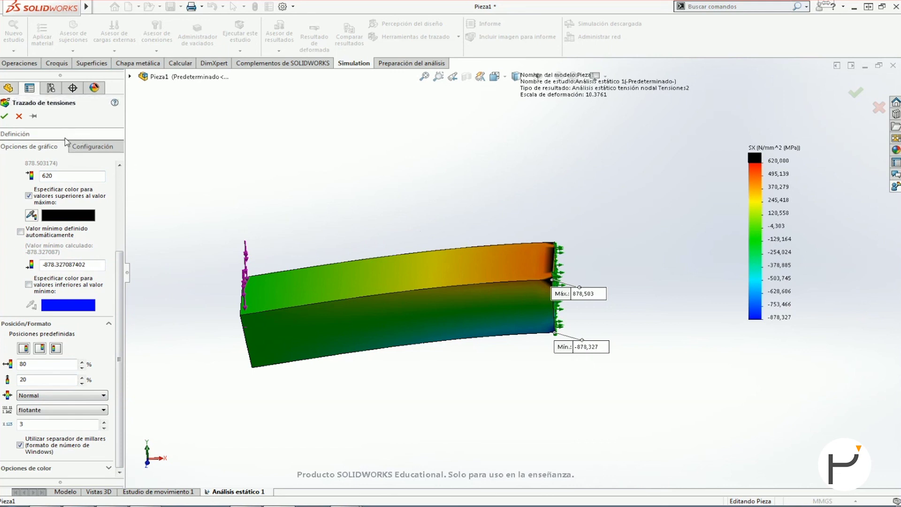
left_click(97, 149)
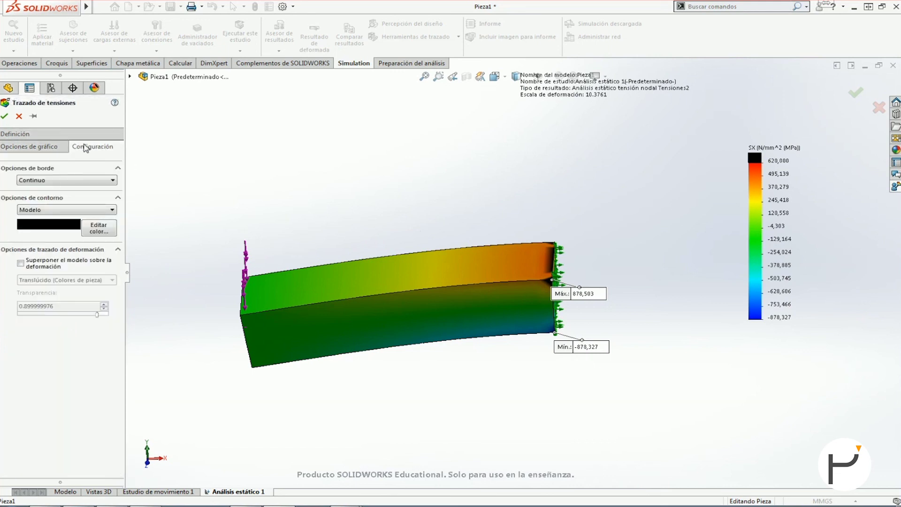
left_click(19, 116)
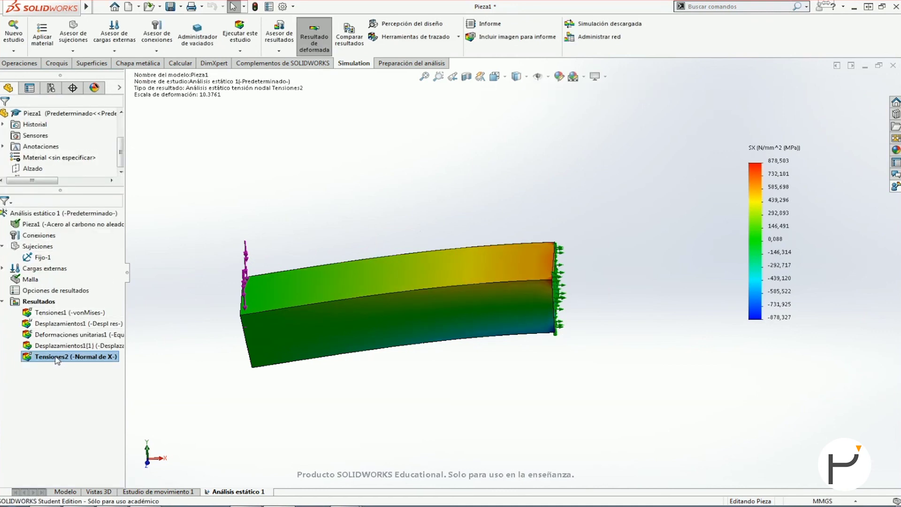
Set the border option of the X normal stress plot to Punto
right_click(71, 355)
left_click(94, 150)
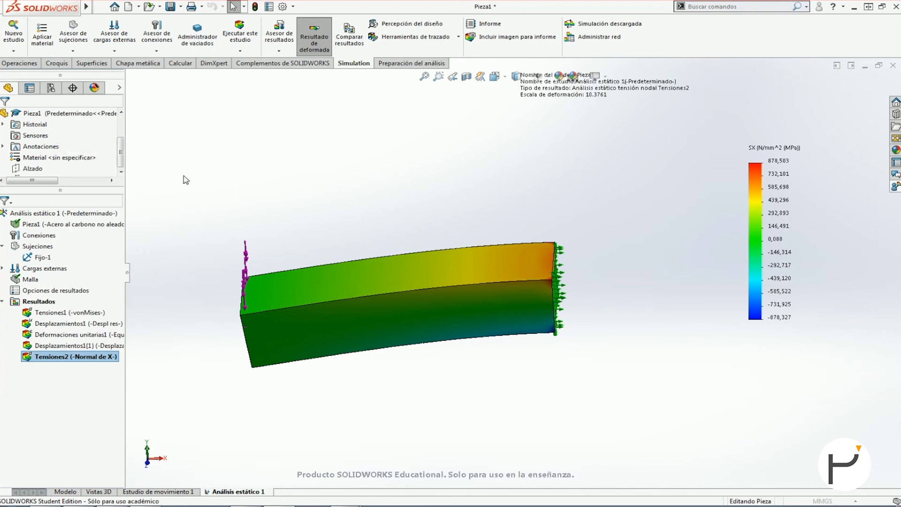
left_click(58, 181)
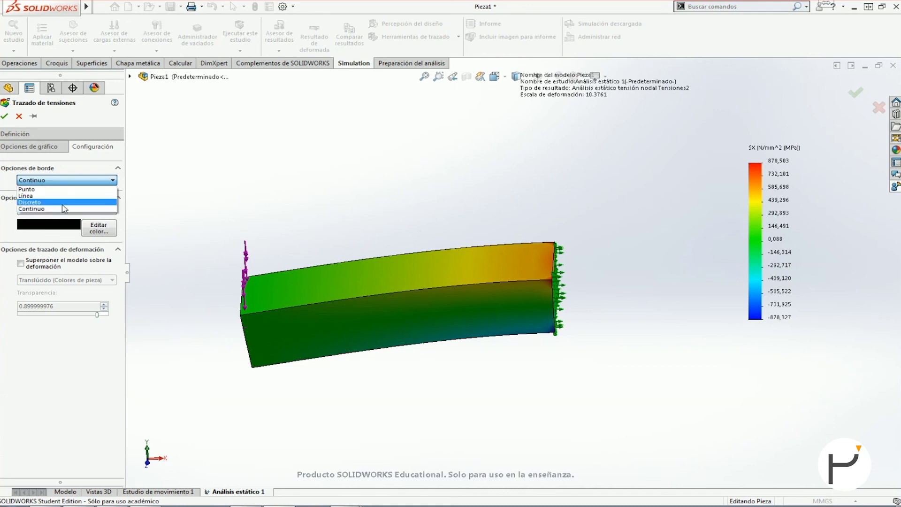
left_click(28, 189)
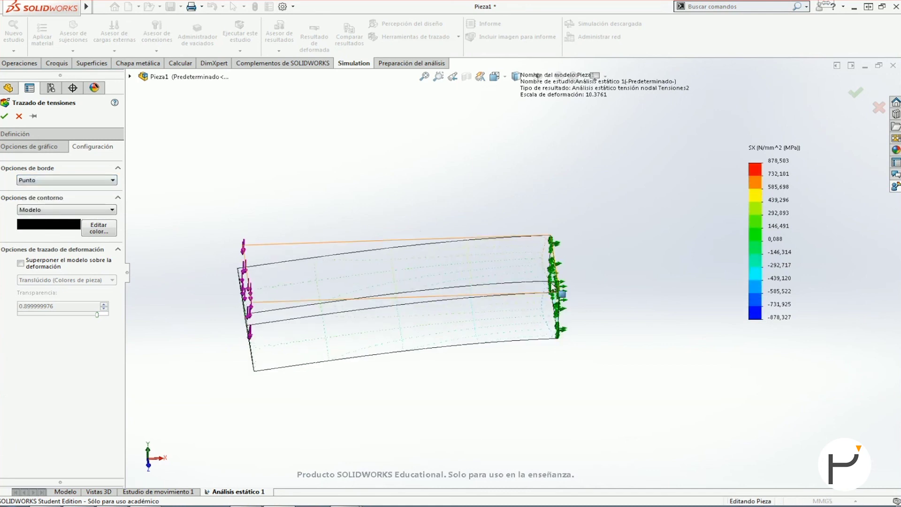
Switch the border option of the X normal stress plot to Línea and inspect the contour lines near the fixed end
scroll(520, 260, "down", 5)
scroll(491, 235, "up", 5)
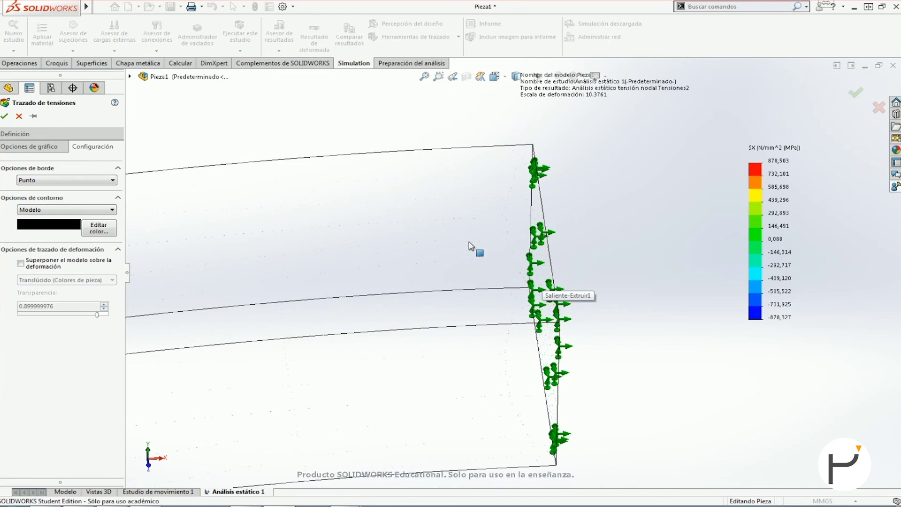
left_click(74, 183)
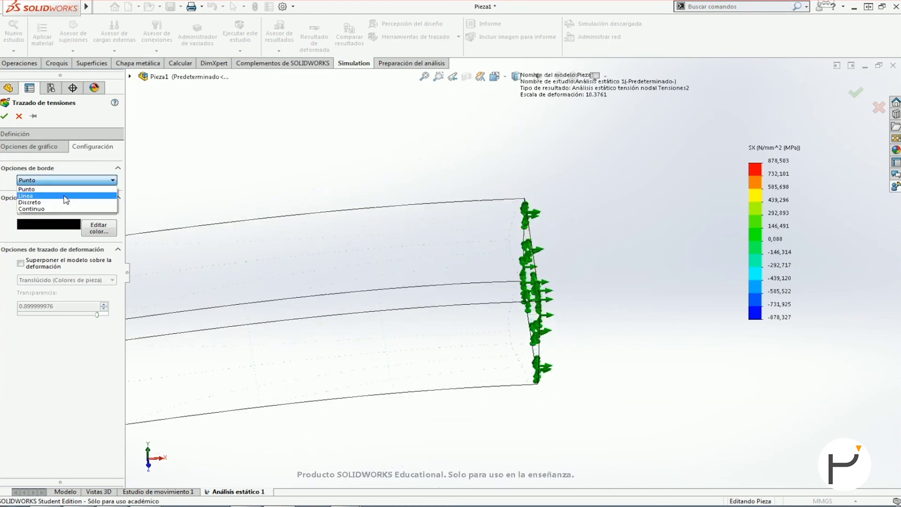
left_click(66, 200)
middle_click_drag(428, 263, 449, 235)
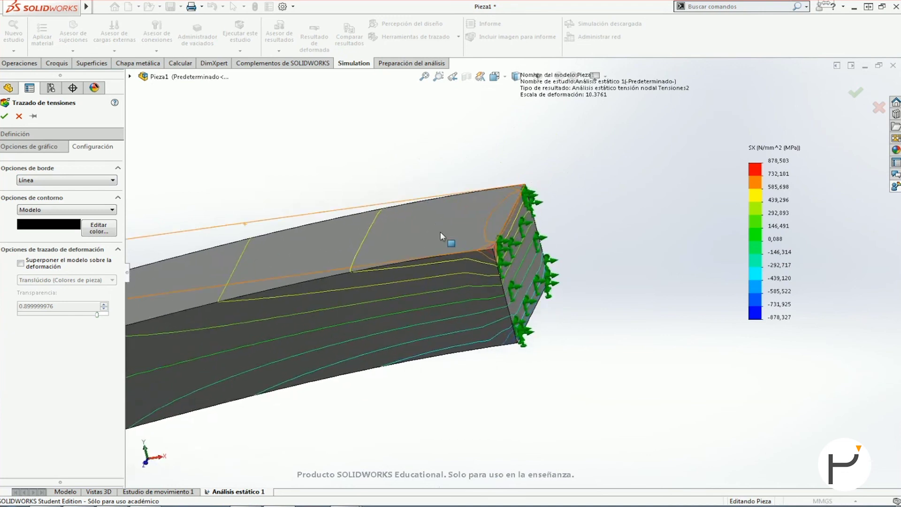
left_click(66, 181)
left_click(66, 182)
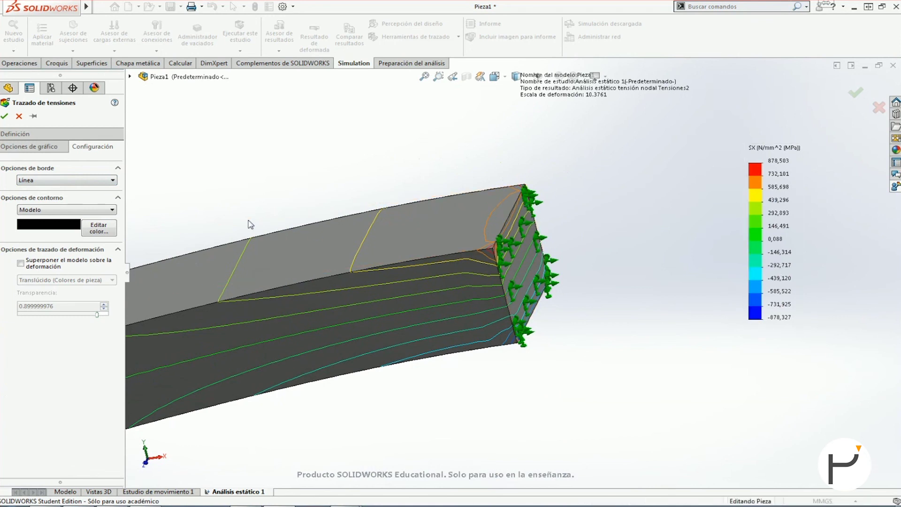
Try the Discreto border option on the stress plot, and finally set it to Continuo
left_click(71, 182)
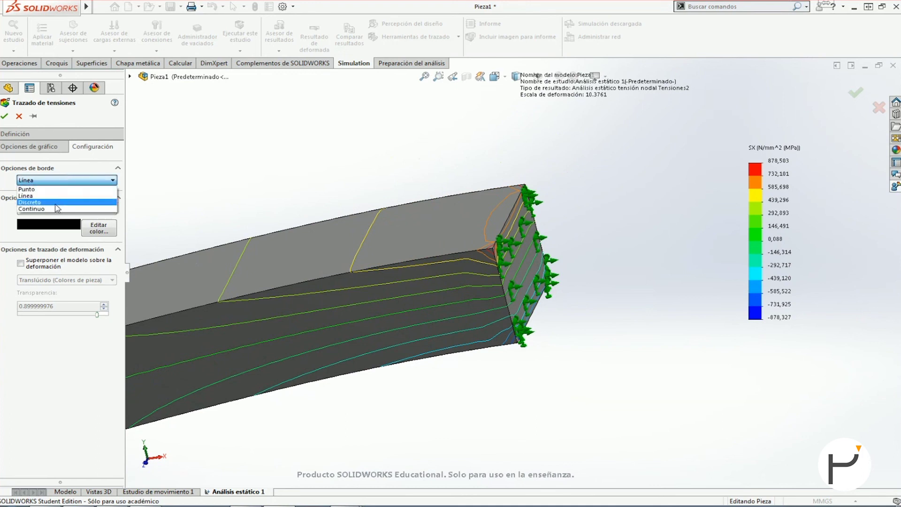
left_click(56, 203)
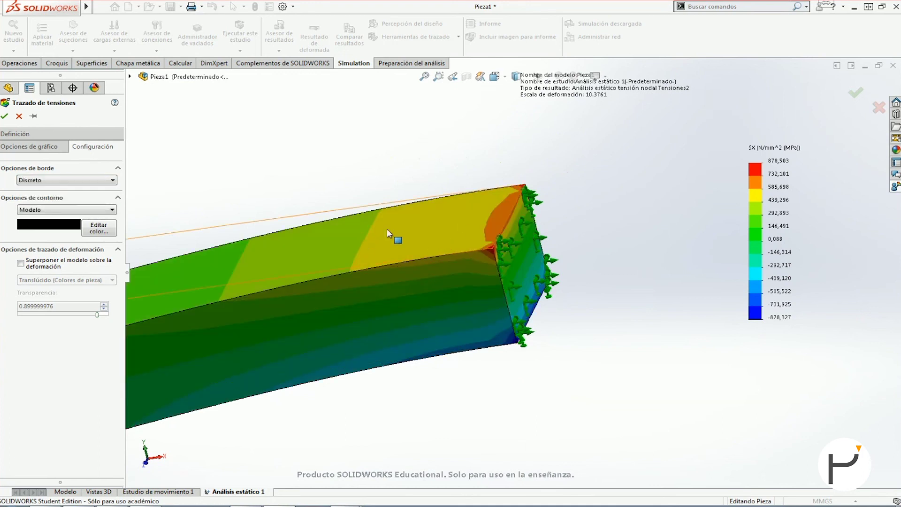
left_click(77, 180)
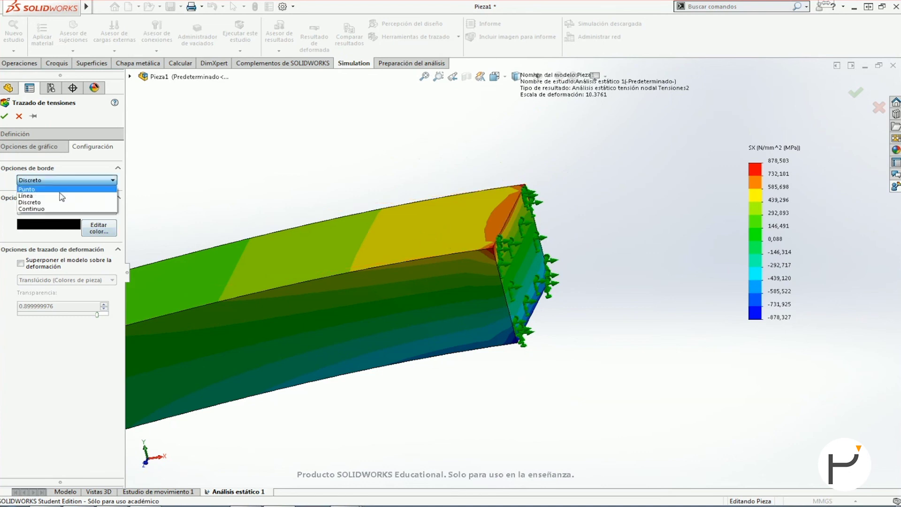
left_click(47, 209)
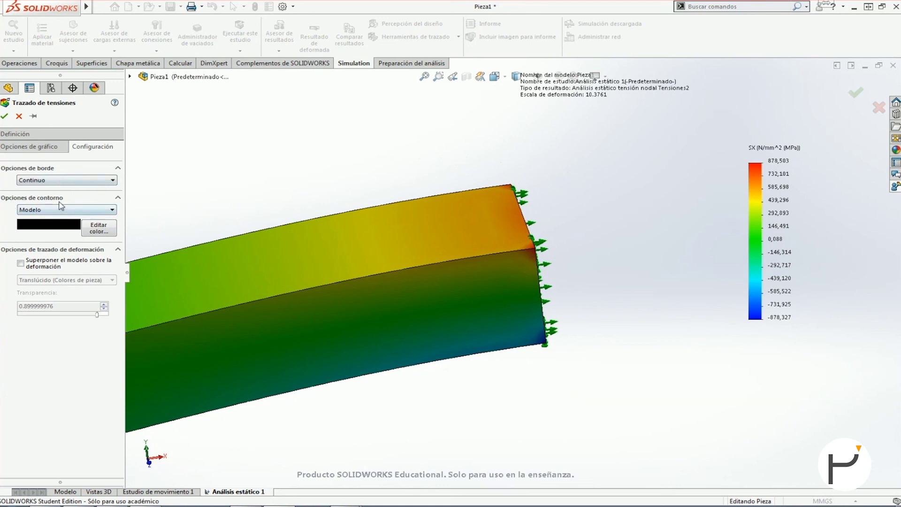
Try the contour option Ninguno on the stress plot and return it to Modelo
left_click(43, 210)
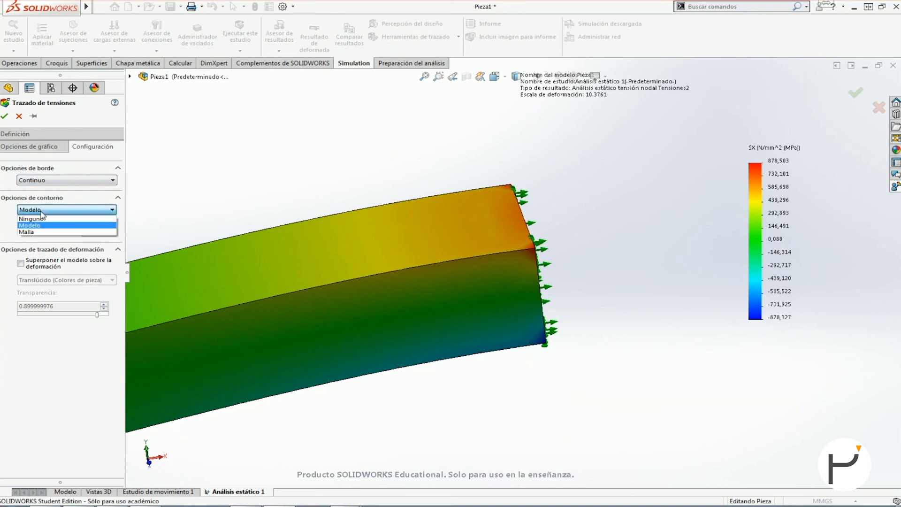
left_click(41, 219)
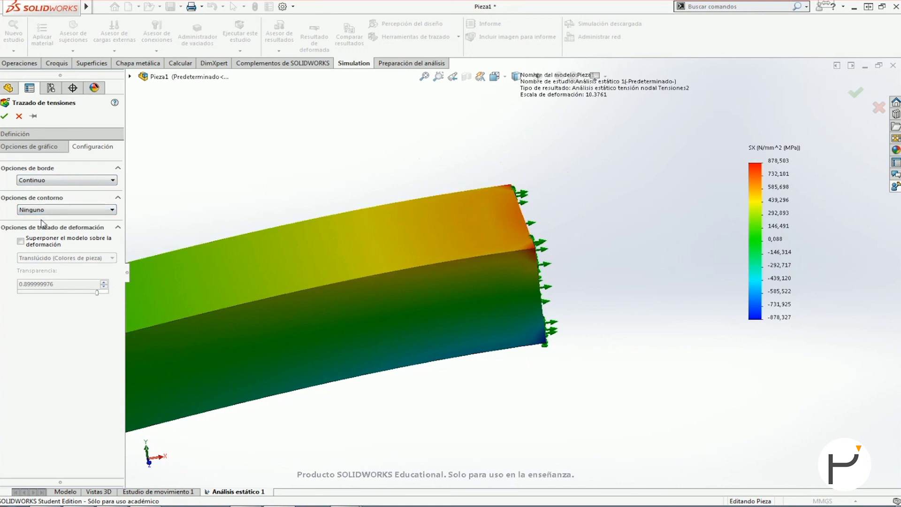
left_click(52, 211)
left_click(30, 226)
middle_click_drag(439, 215, 367, 267)
Set the contour option to Malla and inspect the meshed beam from the loaded end
left_click(56, 210)
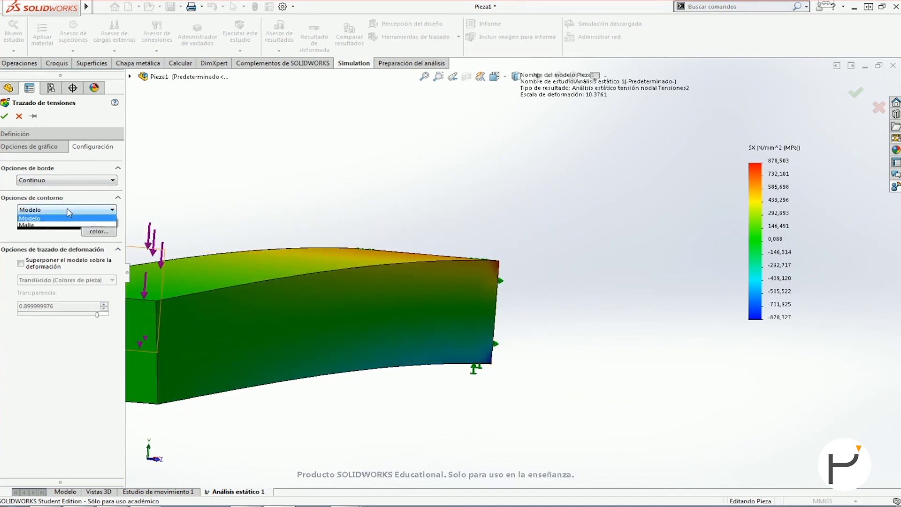
left_click(50, 233)
mouse_move(624, 322)
middle_mouse_down()
mouse_move(524, 326)
mouse_move(532, 332)
mouse_move(428, 263)
mouse_move(446, 303)
middle_mouse_up()
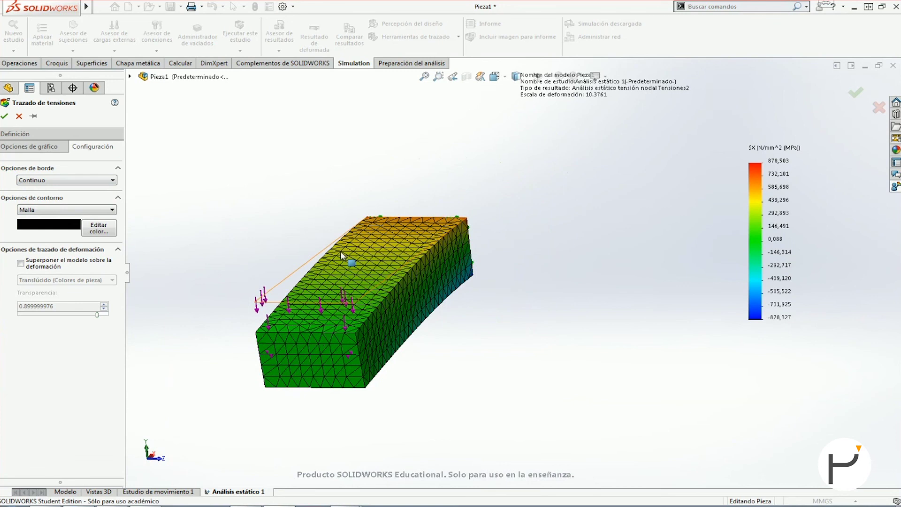
middle_click_drag(346, 258, 269, 256)
Check the chart options and definition of the X normal stress plot and accept its settings
left_click(9, 149)
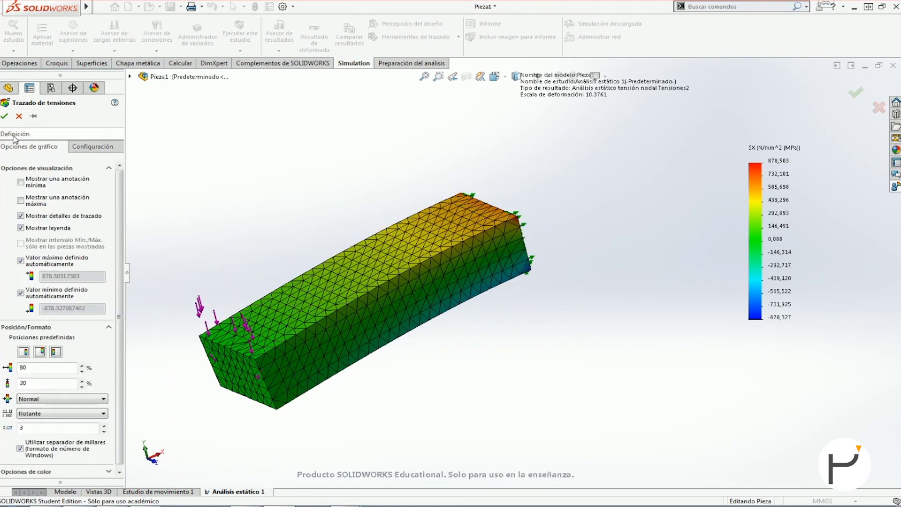
left_click(92, 147)
left_click(24, 135)
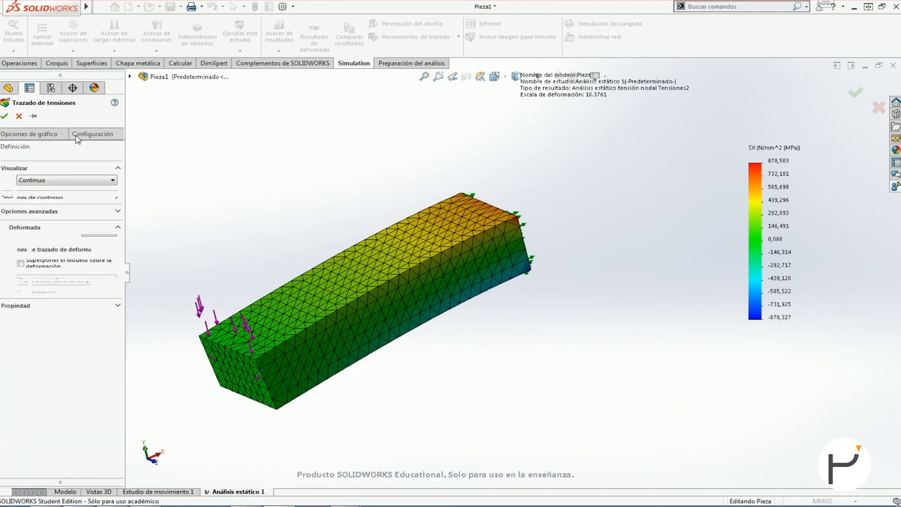
left_click(26, 134)
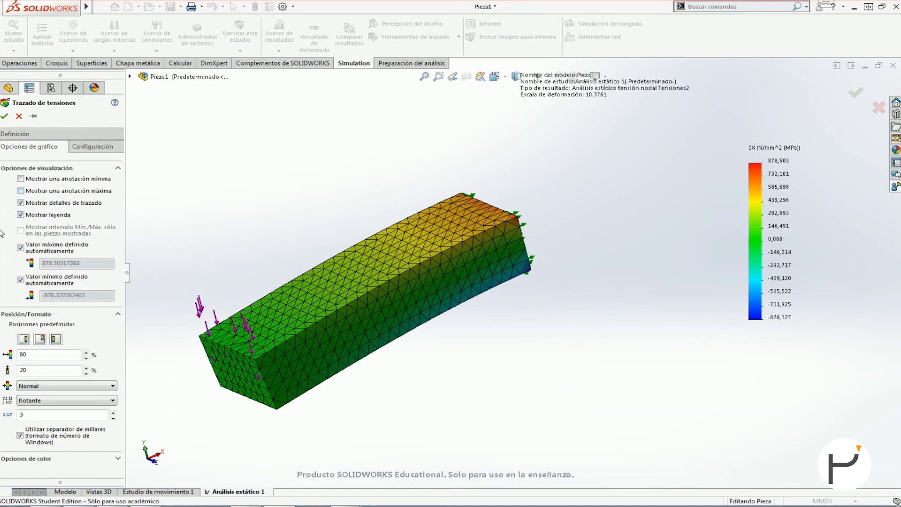
left_click(5, 116)
middle_click_drag(248, 201, 288, 182)
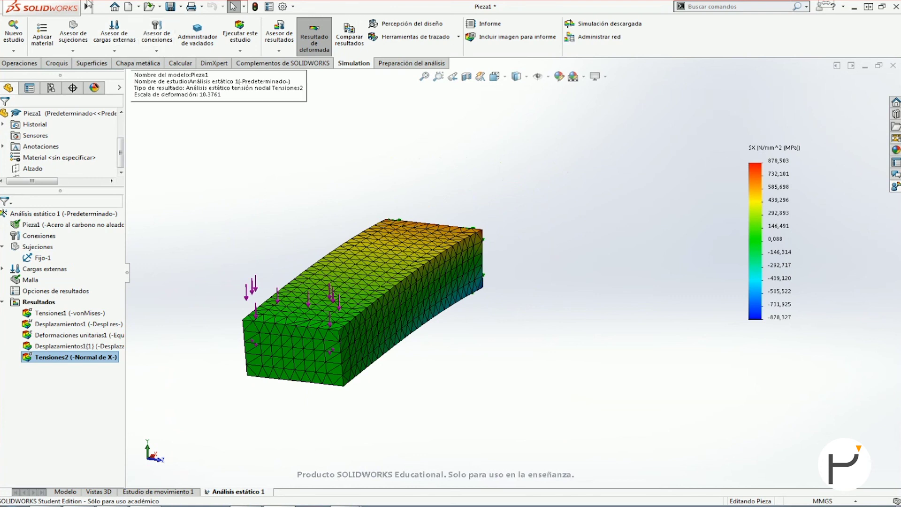
Review the default Simulation options for units, loads and fixtures, mesh, results and colour chart, and close them without changes
mouse_move(63, 9)
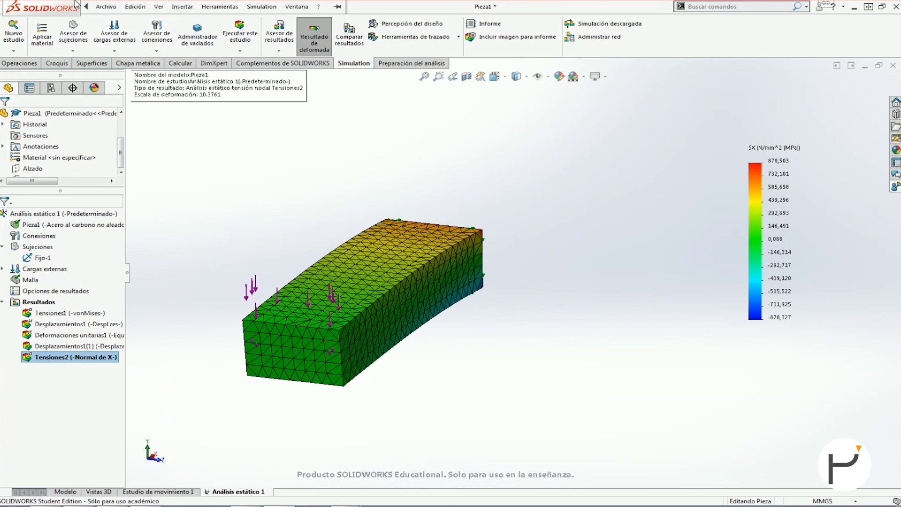
left_click(261, 7)
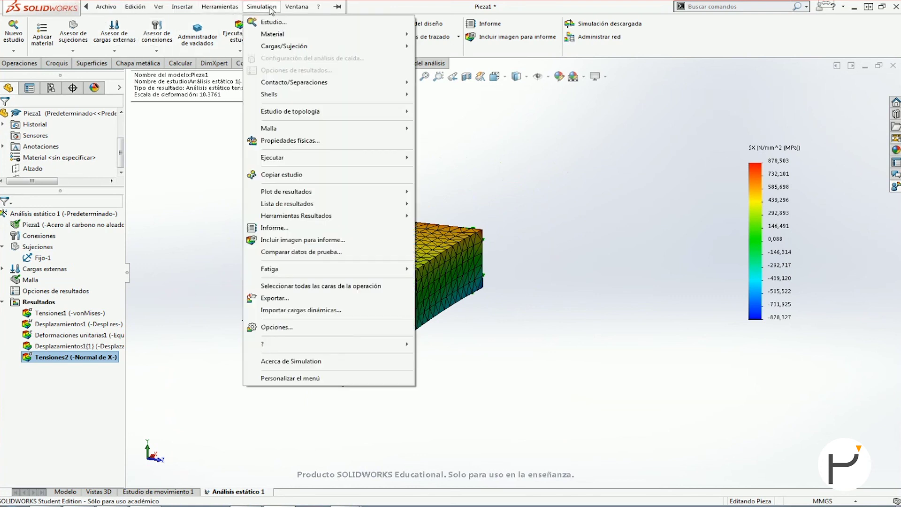
left_click(330, 328)
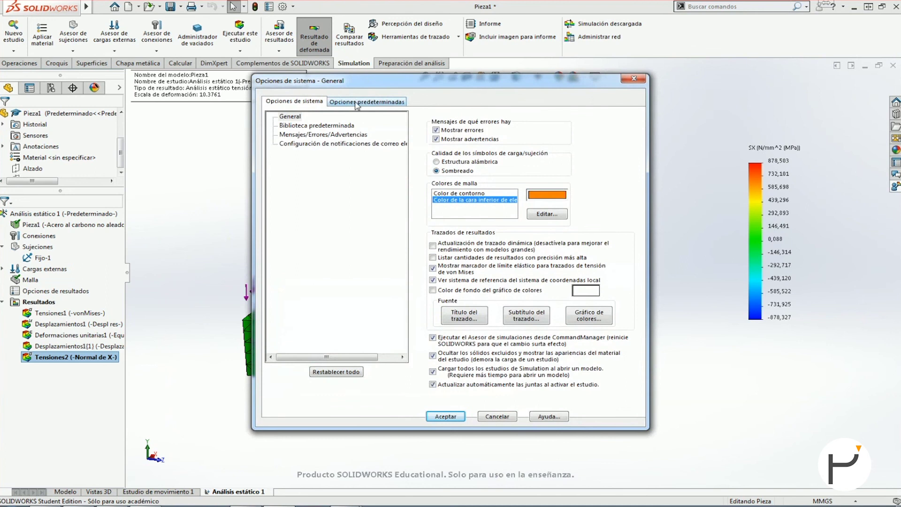
left_click(357, 103)
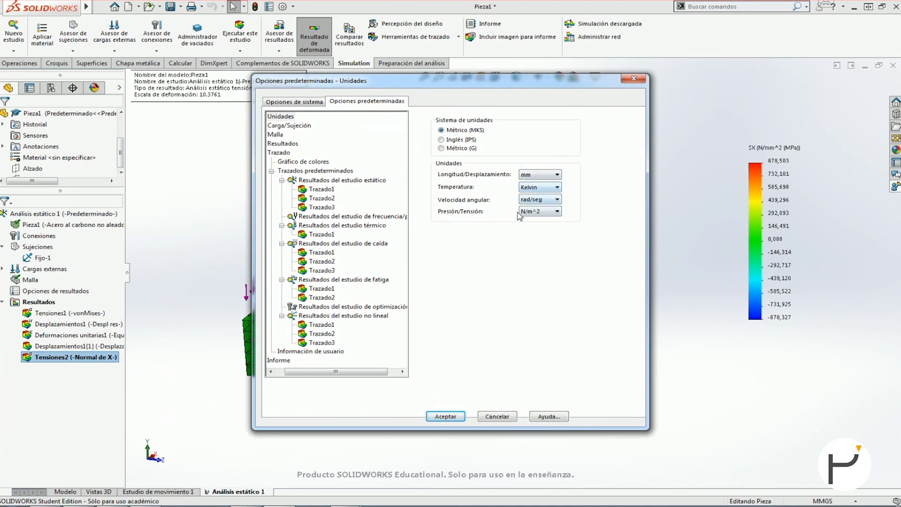
left_click(289, 126)
left_click(279, 134)
left_click(284, 144)
left_click(281, 135)
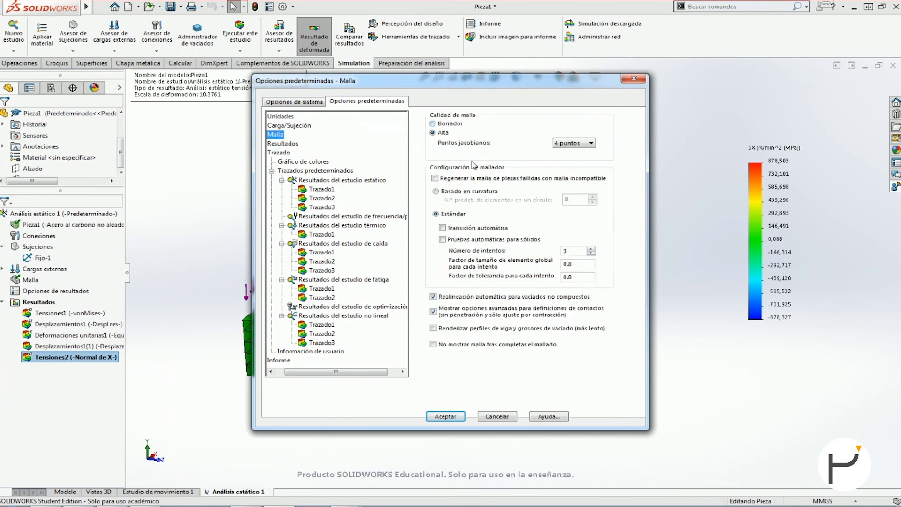
left_click(303, 162)
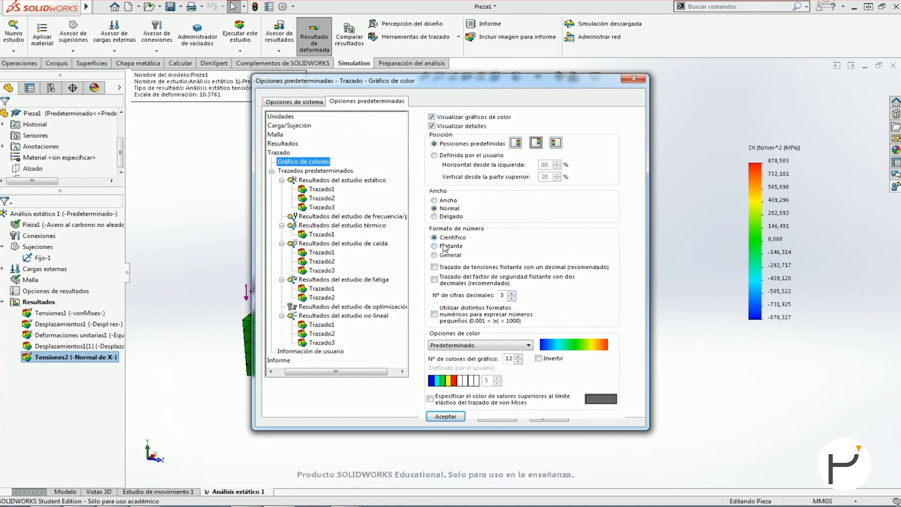
left_click(634, 79)
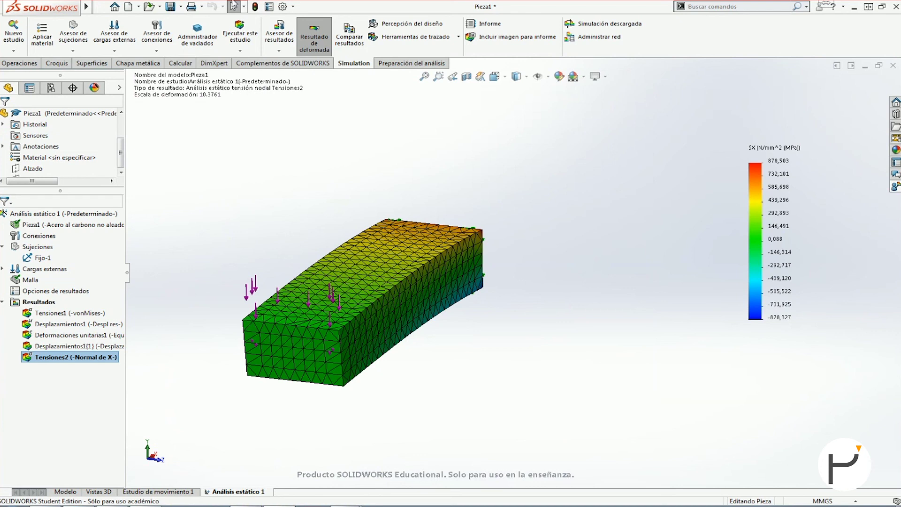
Reopen the default Simulation options, examine the unit settings and close the dialog without changes
left_click(262, 7)
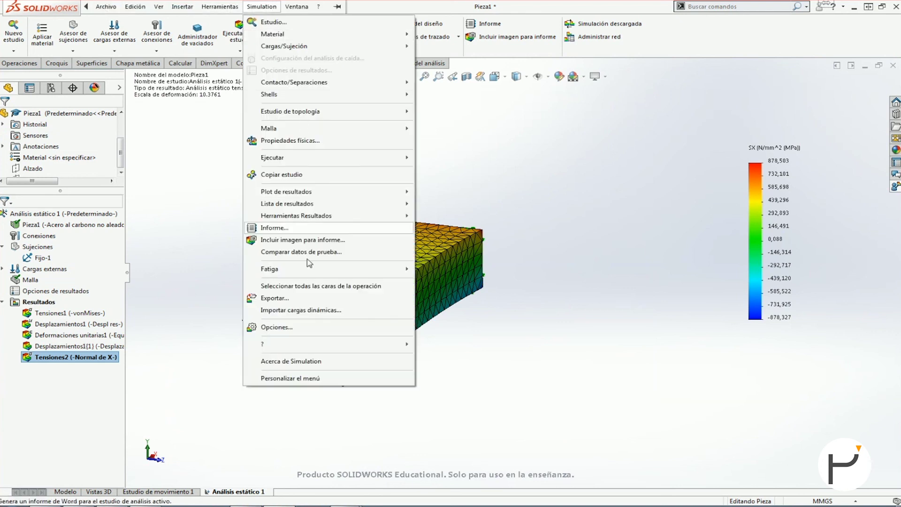
left_click(301, 328)
left_click(367, 101)
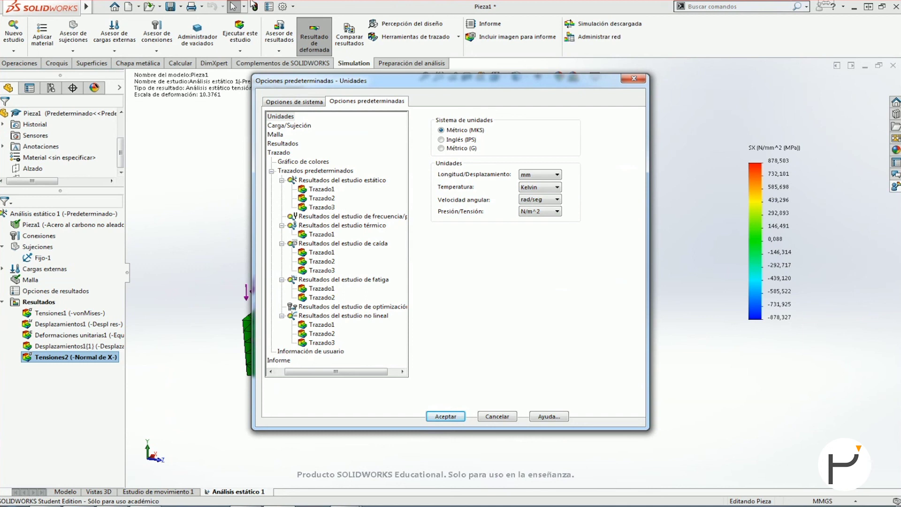
left_click(635, 79)
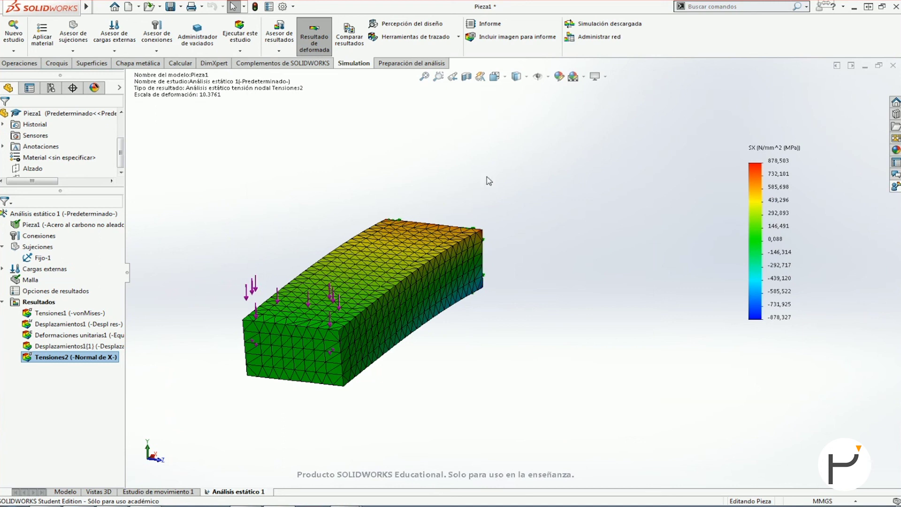
left_click(101, 7)
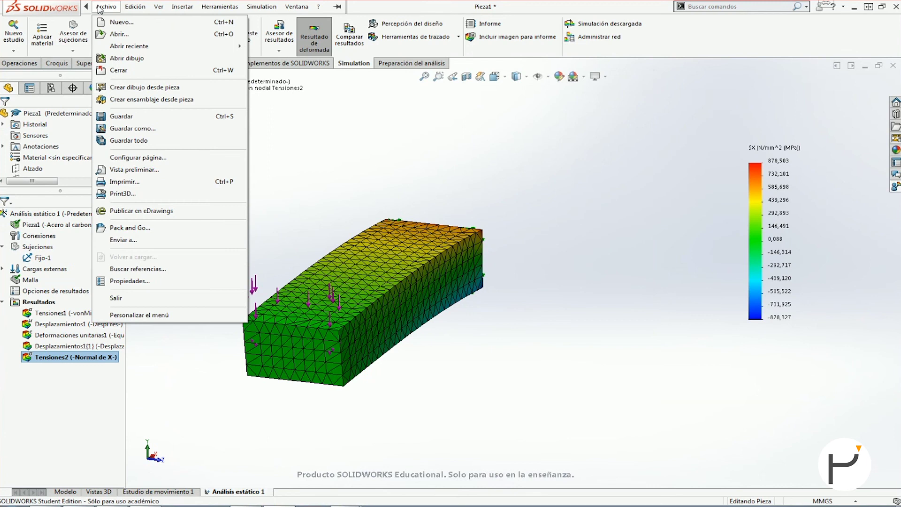
left_click(467, 164)
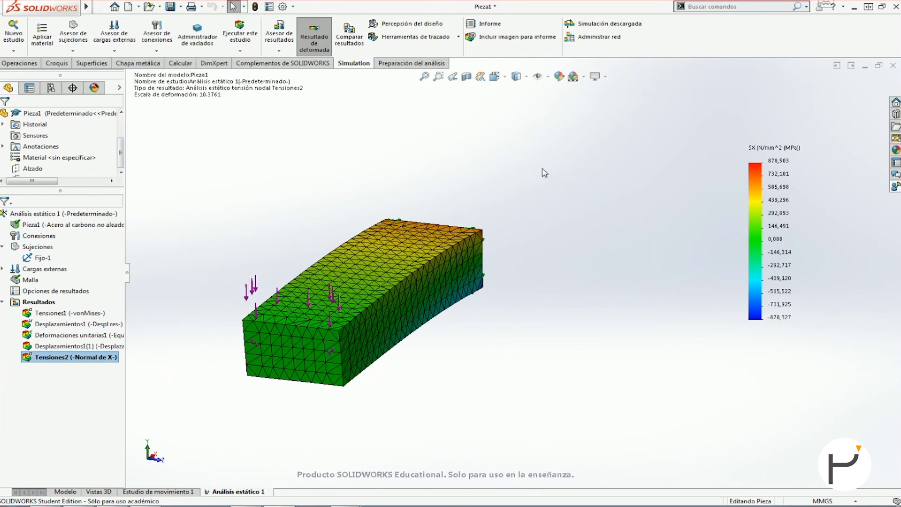